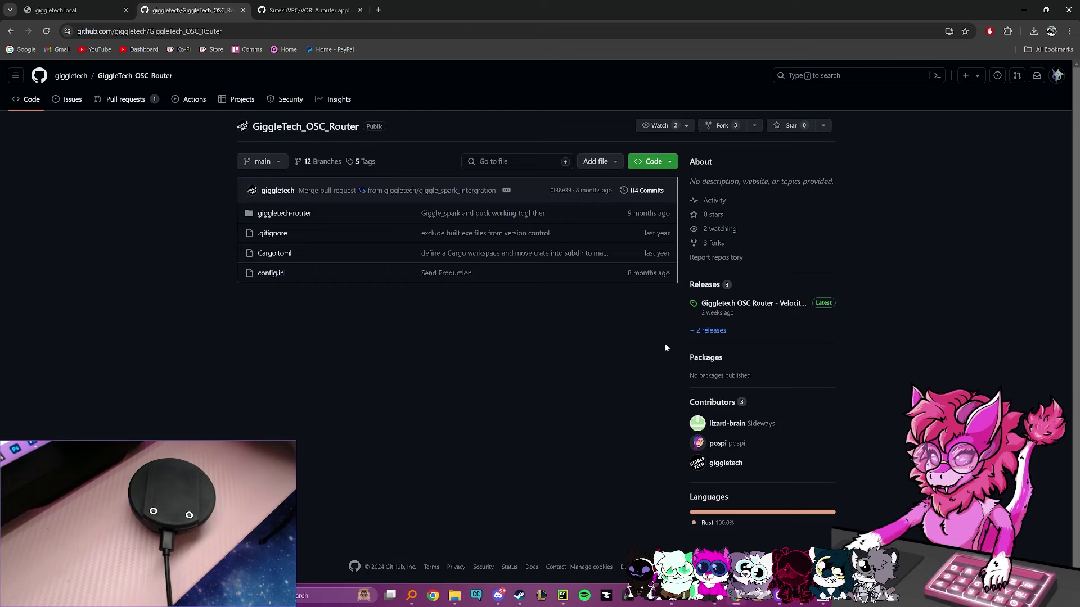
Download Giggletech.OSC.Router.Velocity.Control.zip from the latest release and find it in the Downloads folder
left_click(731, 304)
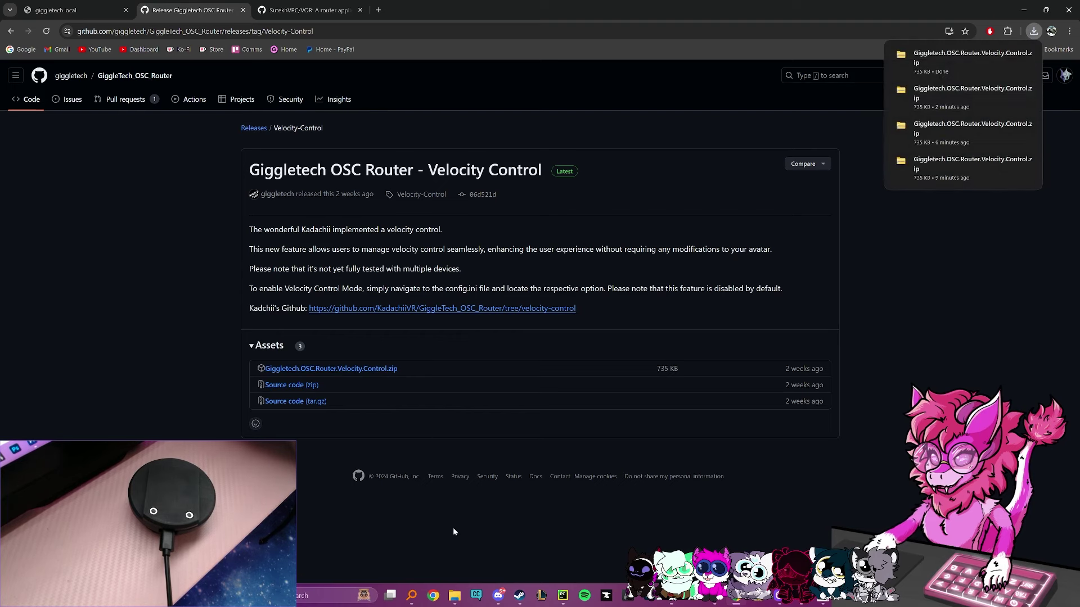
left_click(455, 596)
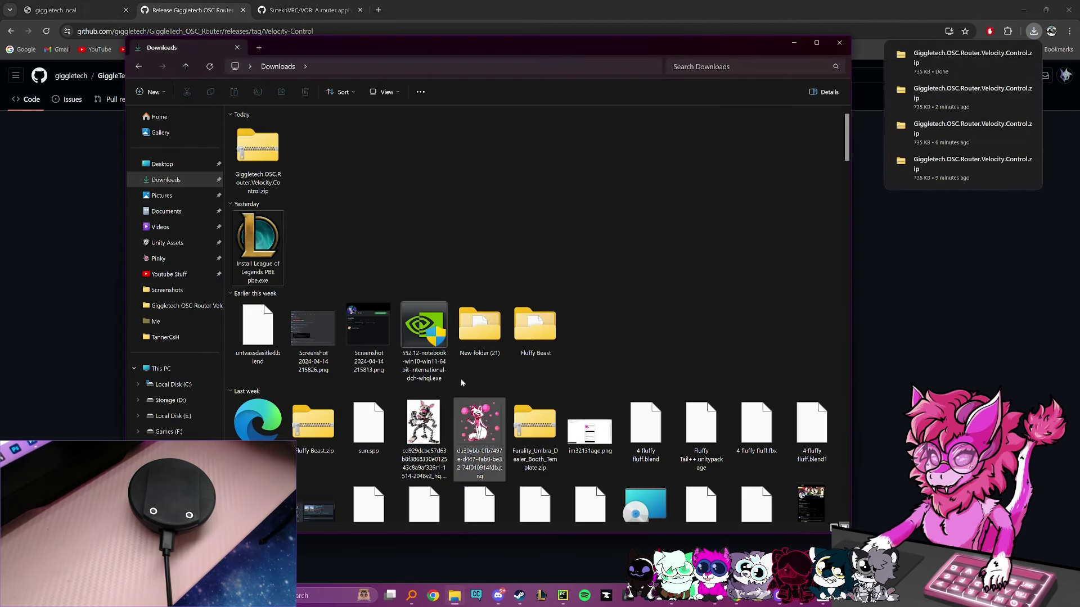
Extract Giggletech.OSC.Router.Velocity.Control.zip to the suggested folder
right_click(260, 169)
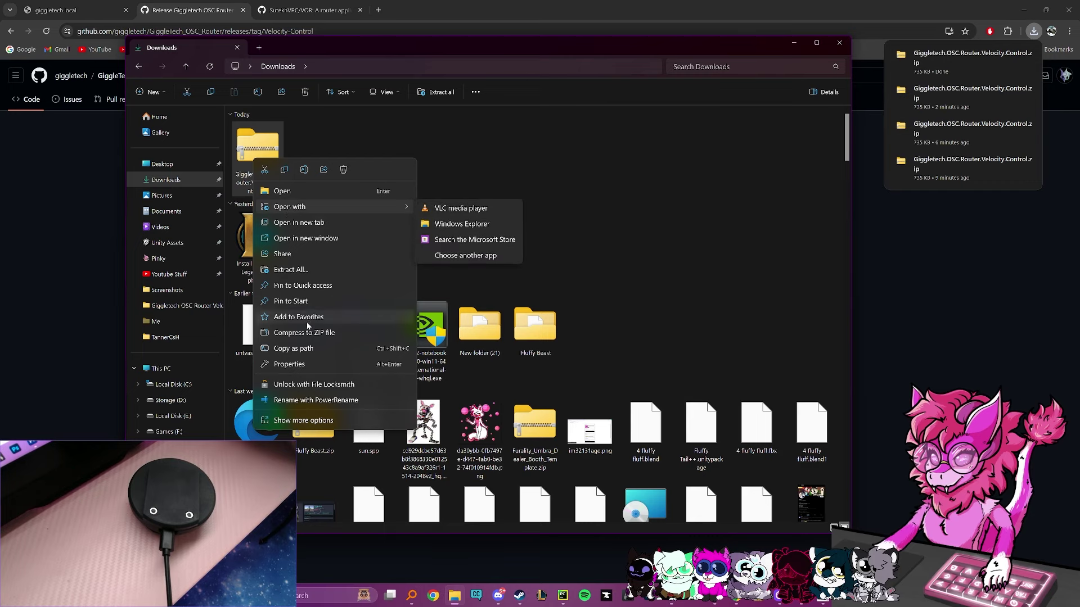
left_click(293, 271)
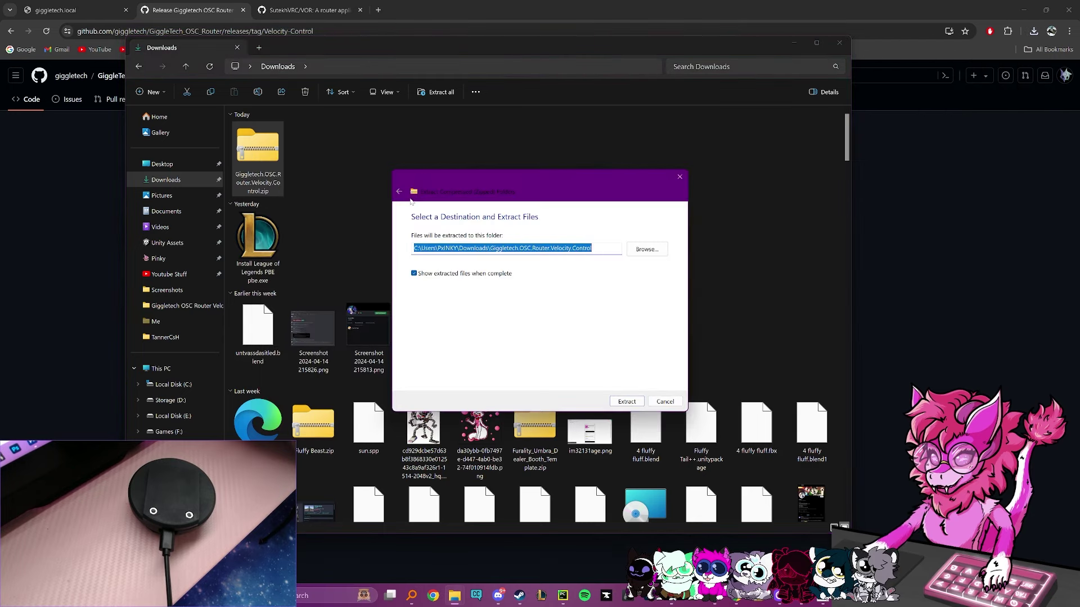
left_click(626, 401)
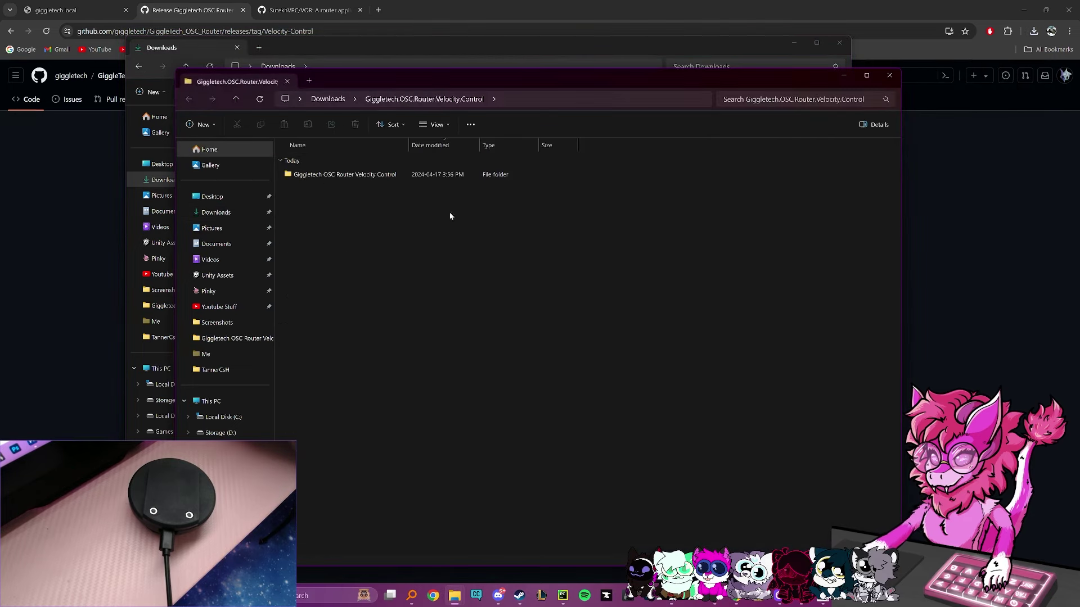
Open the extracted Velocity Control folder with config.ini and the two programs
double_click(314, 172)
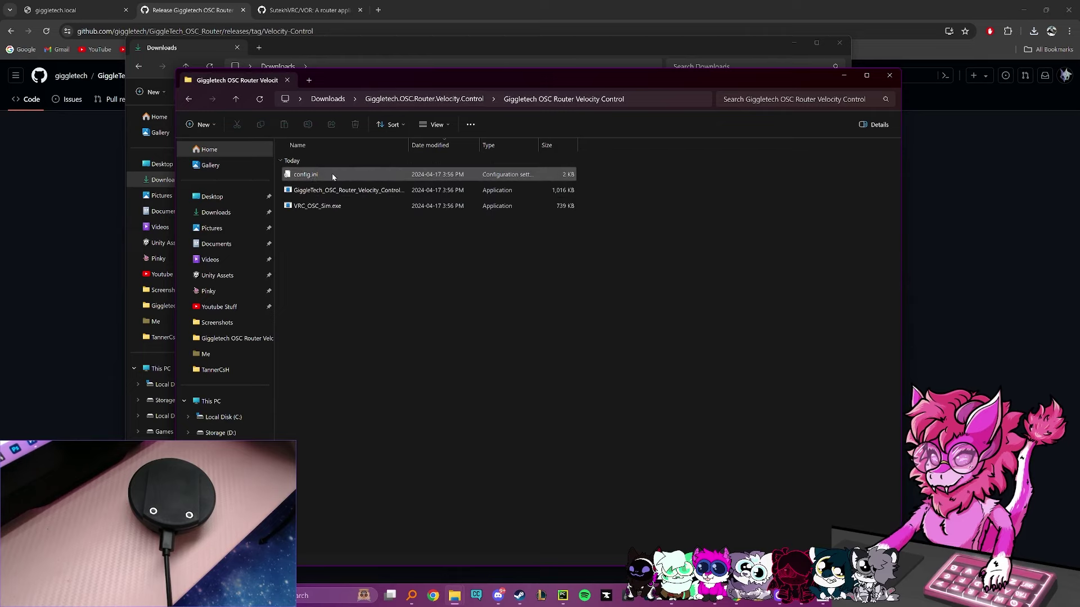
left_click_drag(330, 85, 320, 66)
left_click_drag(300, 135, 319, 238)
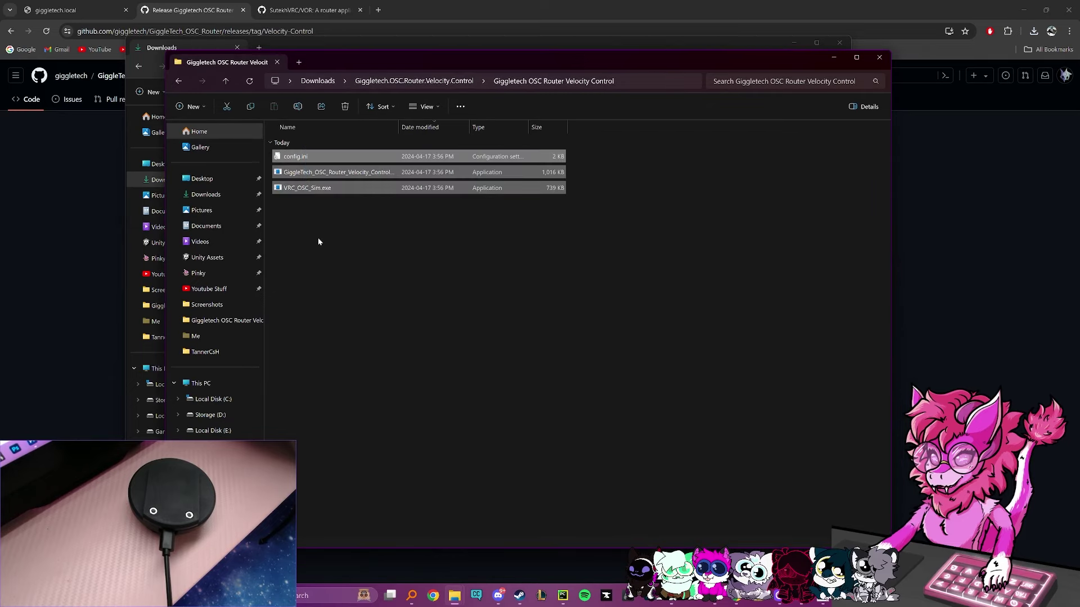
left_click(318, 237)
Open config.ini in Notepad, locate the YOUR.DEVICE.IP.HERE placeholder on device_ips, and return to Chrome
double_click(302, 157)
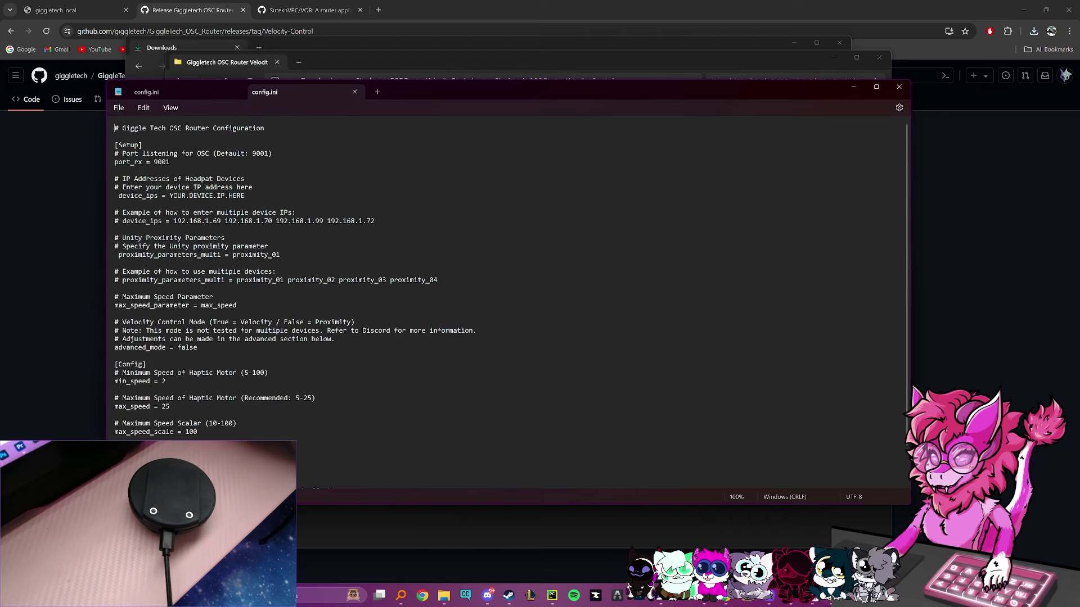
left_click_drag(170, 195, 245, 196)
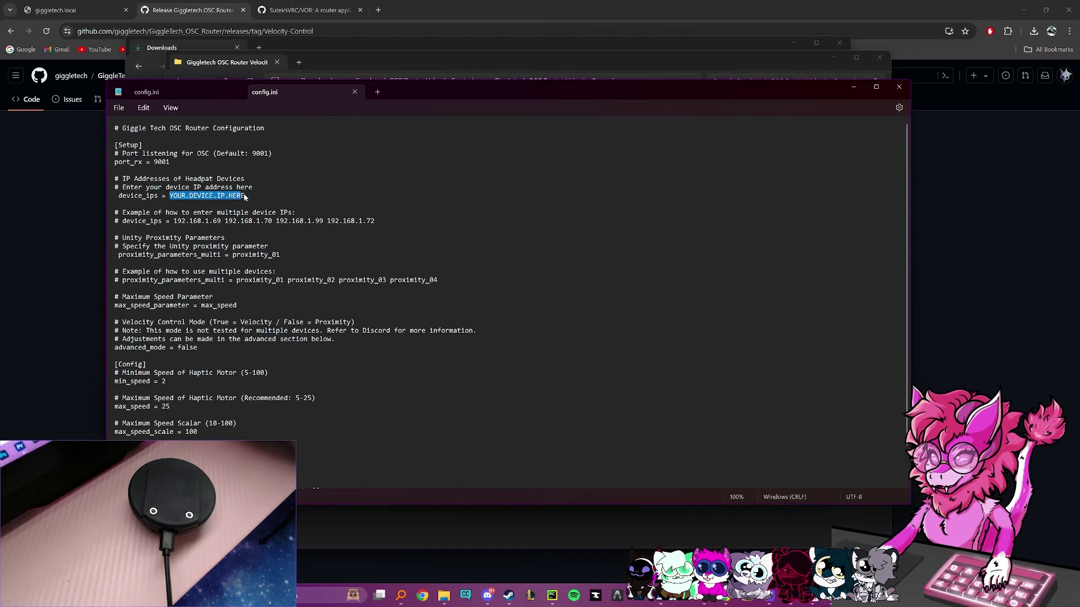
left_click(230, 196)
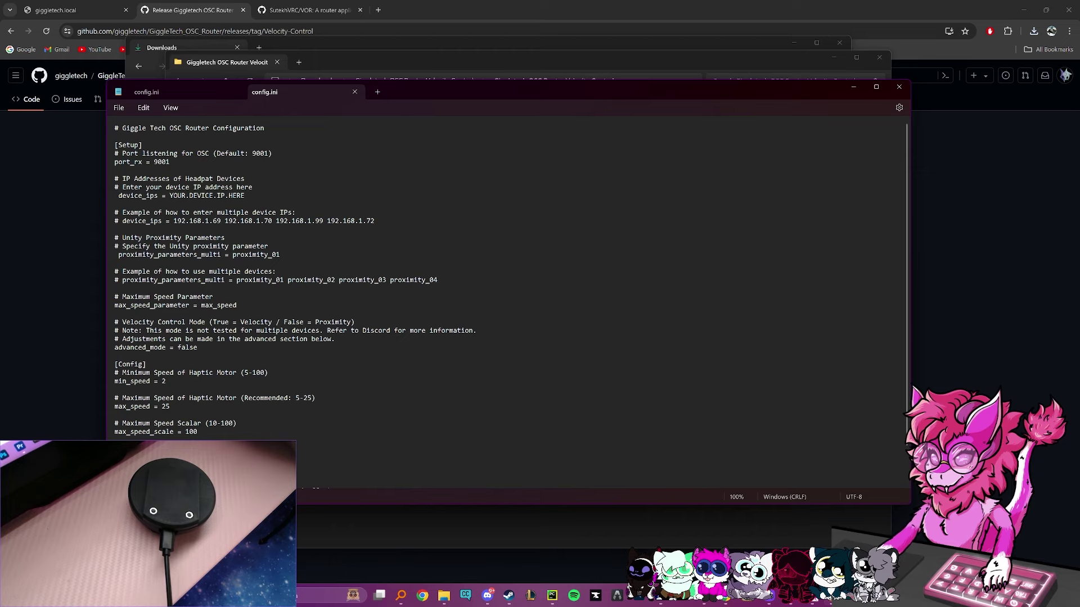
left_click(60, 163)
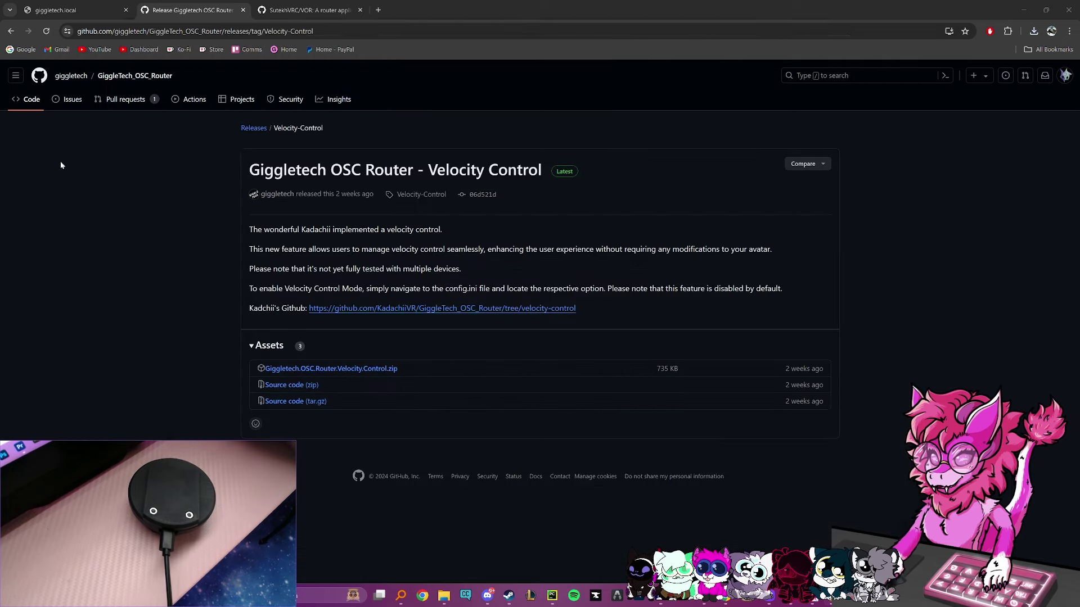
Reload giggletech.local and copy the reported device IP 192.168.1.69
left_click(56, 10)
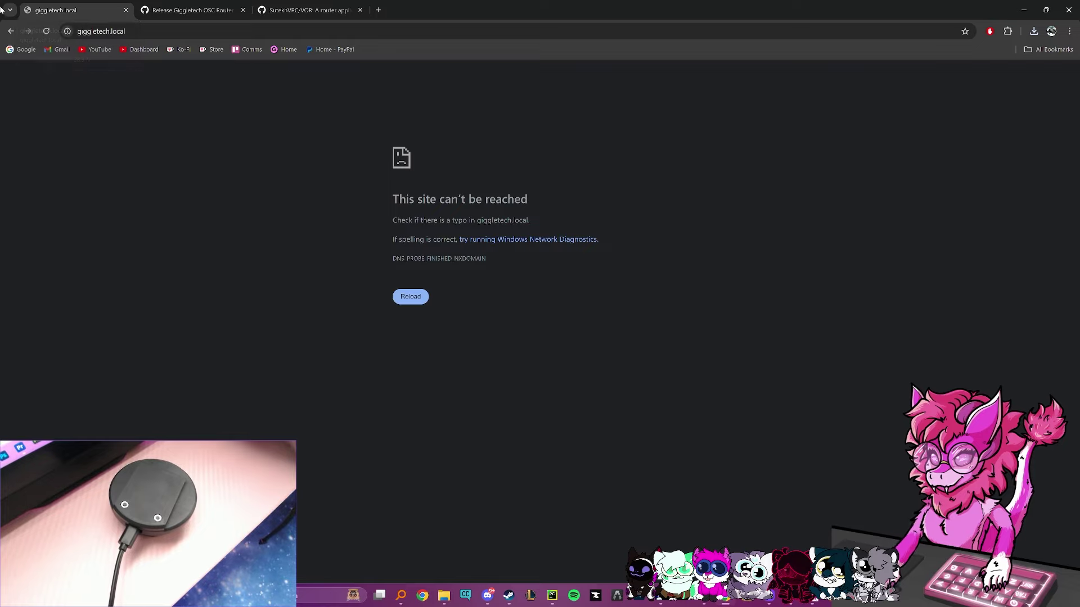
left_click(48, 30)
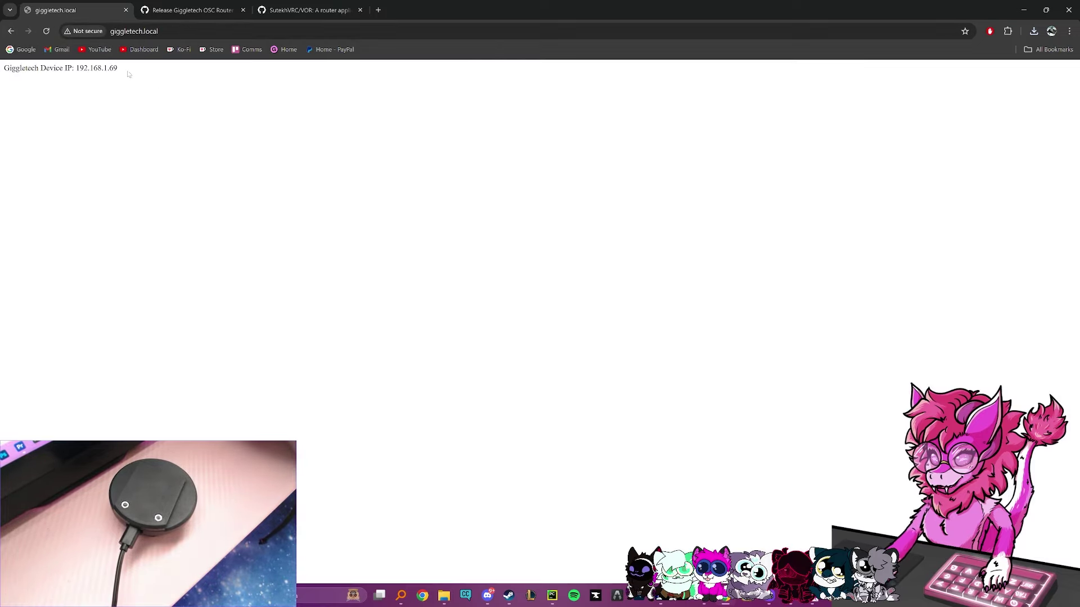
left_click_drag(118, 68, 88, 68)
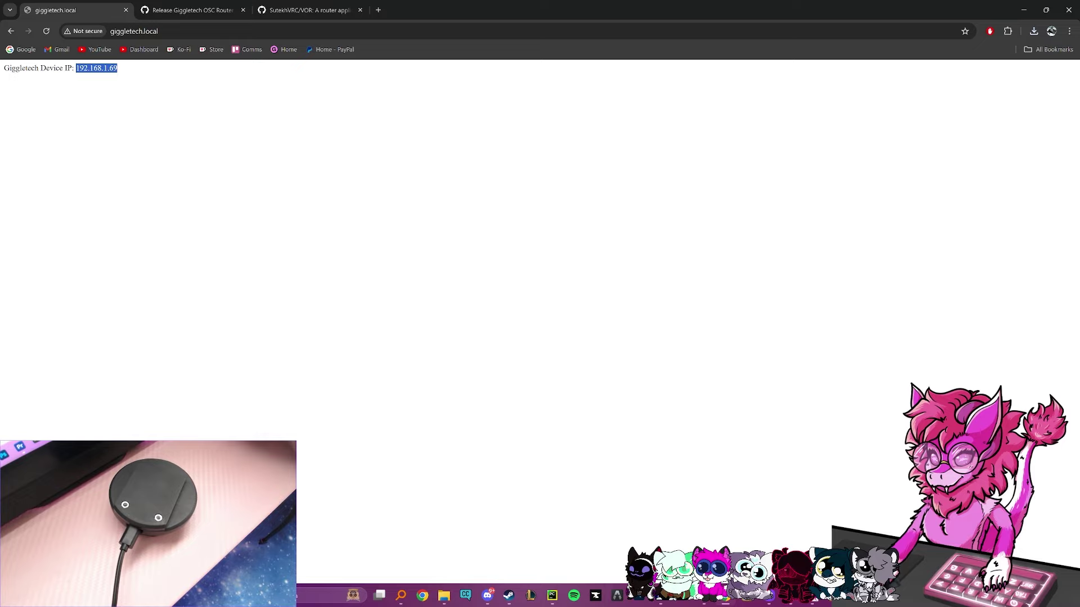
right_click(80, 66)
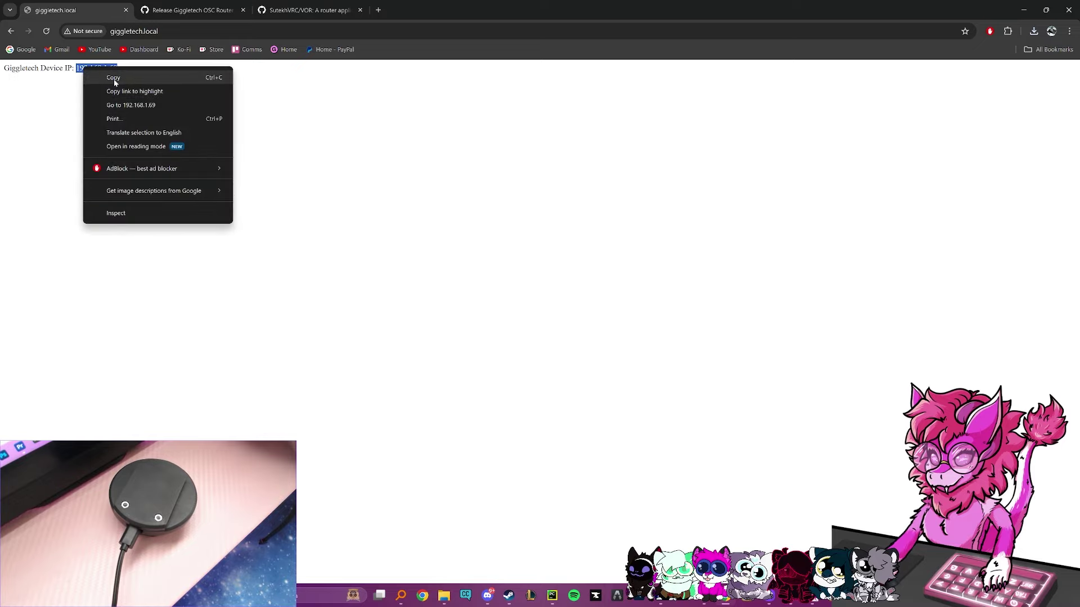
left_click(113, 81)
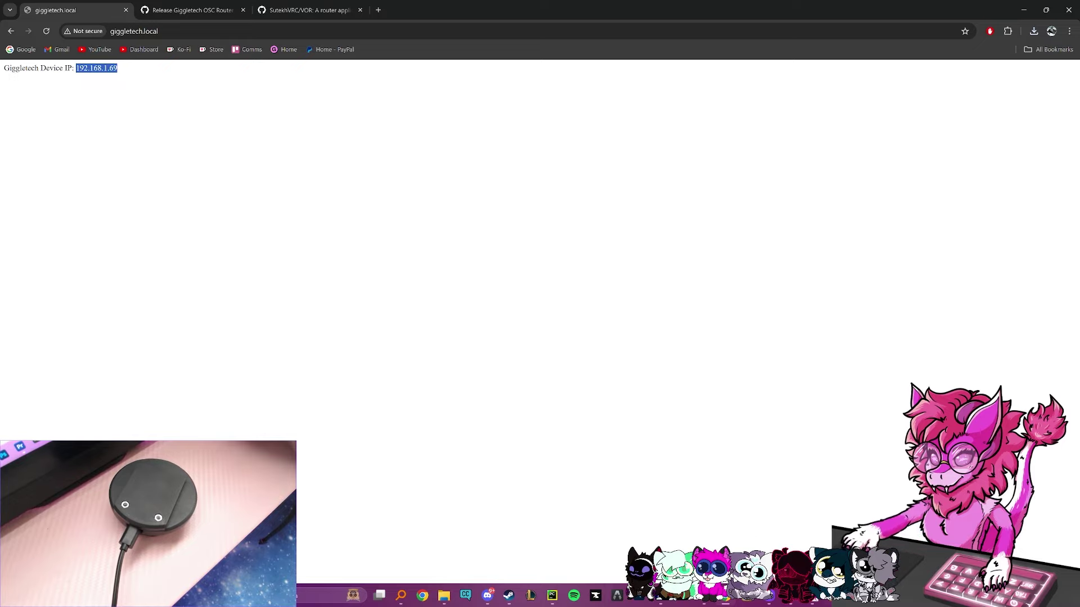
Replace YOUR.DEVICE.IP.HERE with 192.168.1.69 in config.ini and save the file
key("alt+Tab")
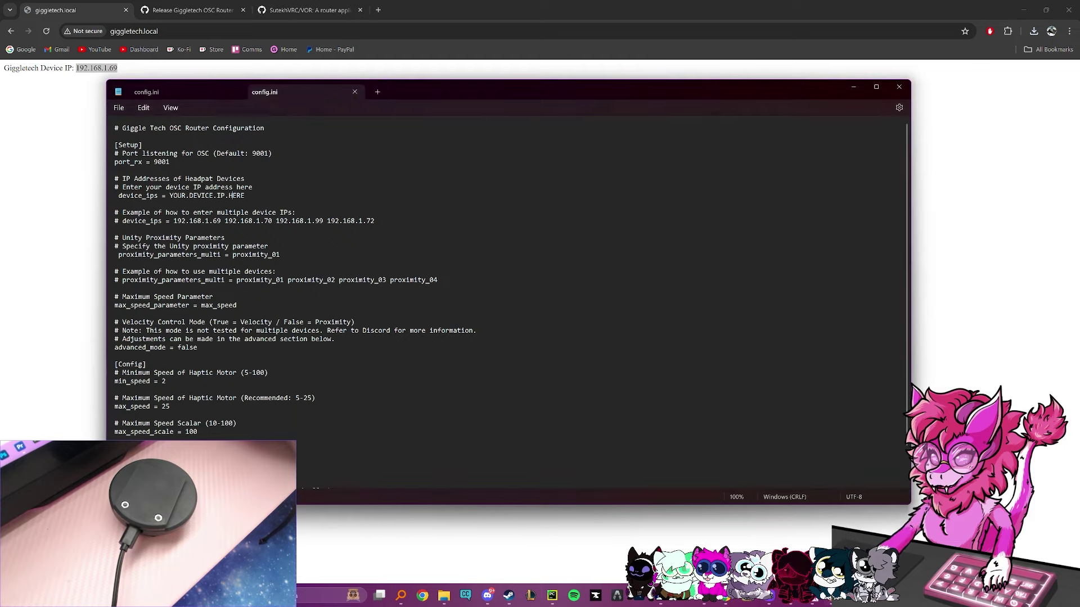
left_click_drag(169, 196, 224, 199)
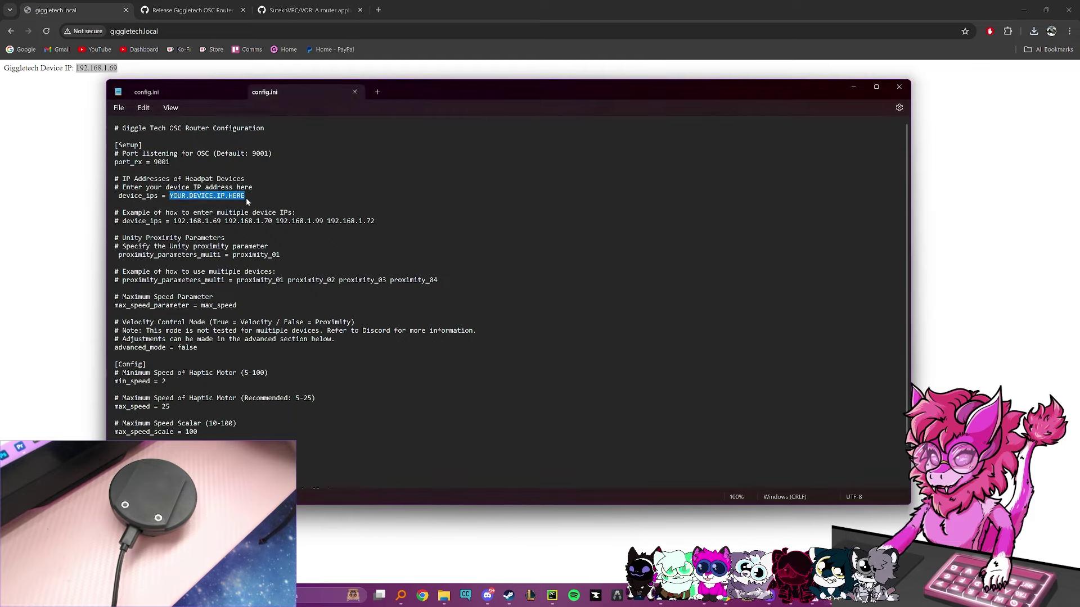
key("ctrl+v")
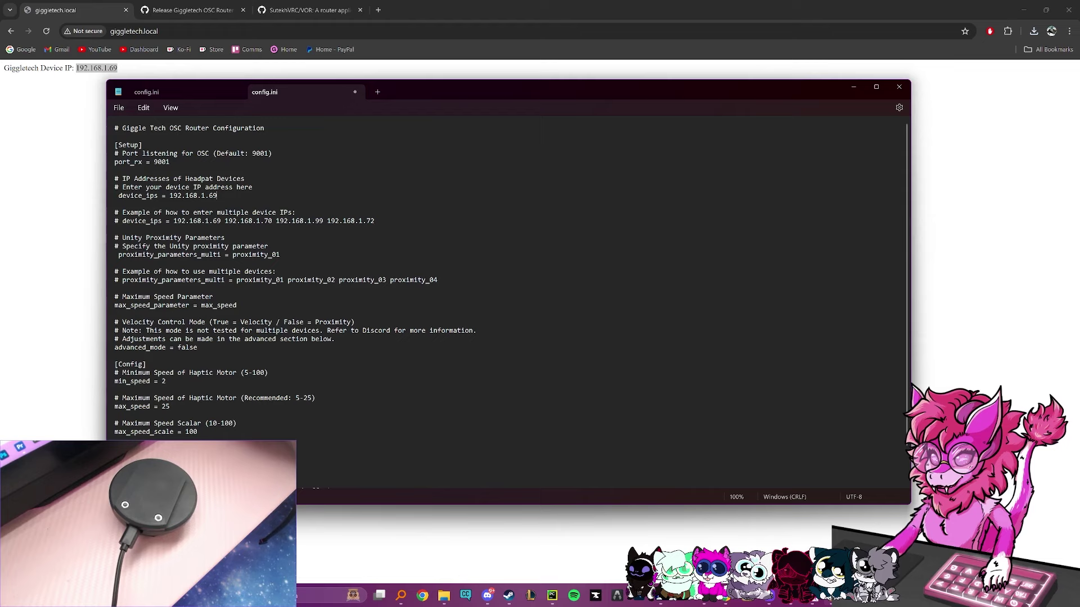
left_click(119, 107)
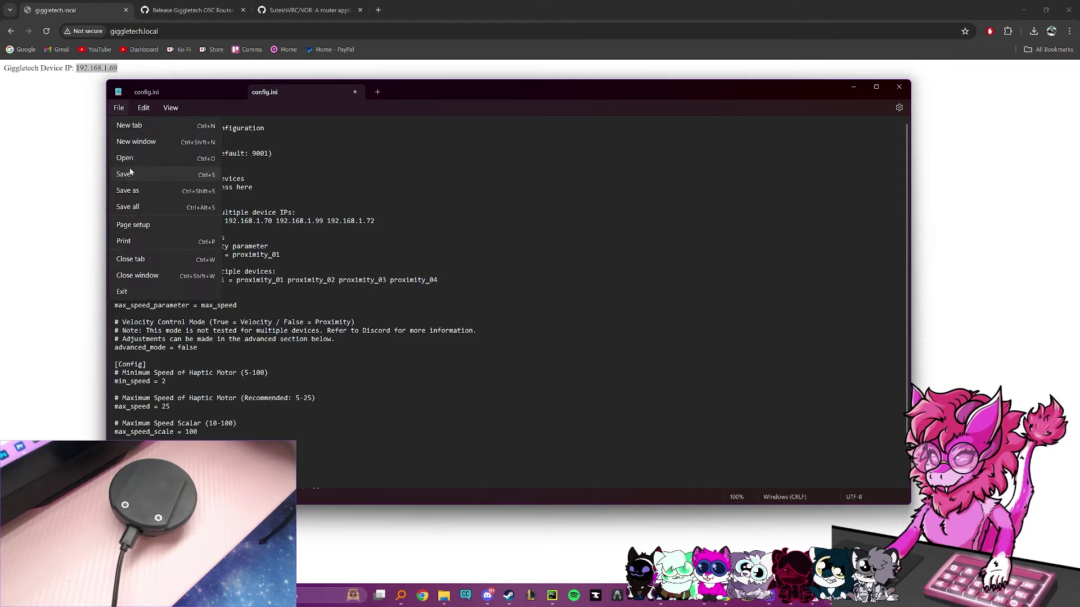
left_click(127, 174)
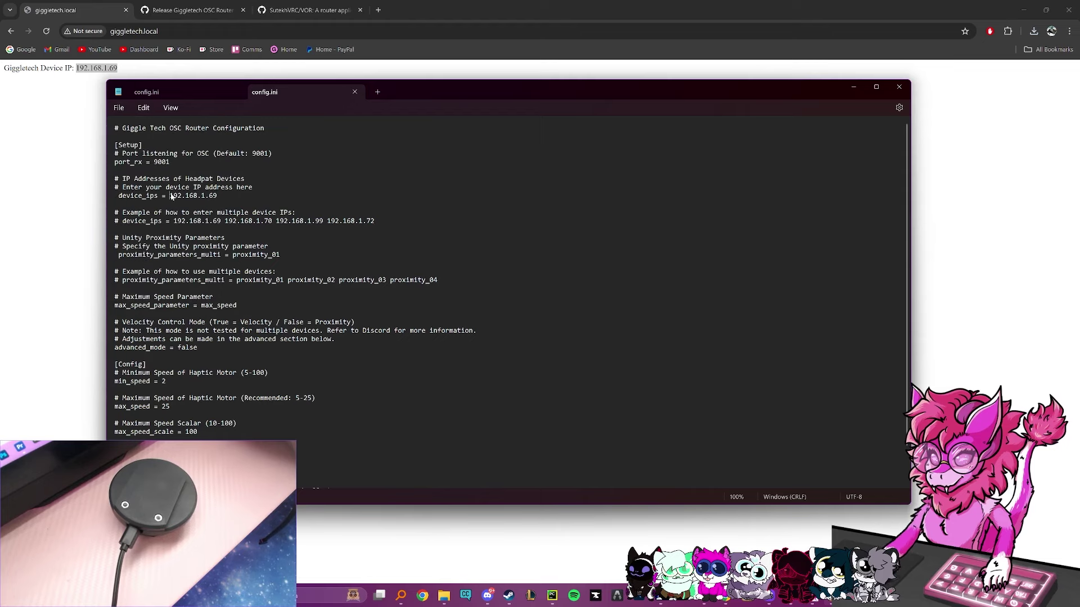
Check the saved device_ips value and close config.ini
left_click_drag(171, 196, 217, 195)
left_click(217, 195)
scroll(217, 196, "down", 2)
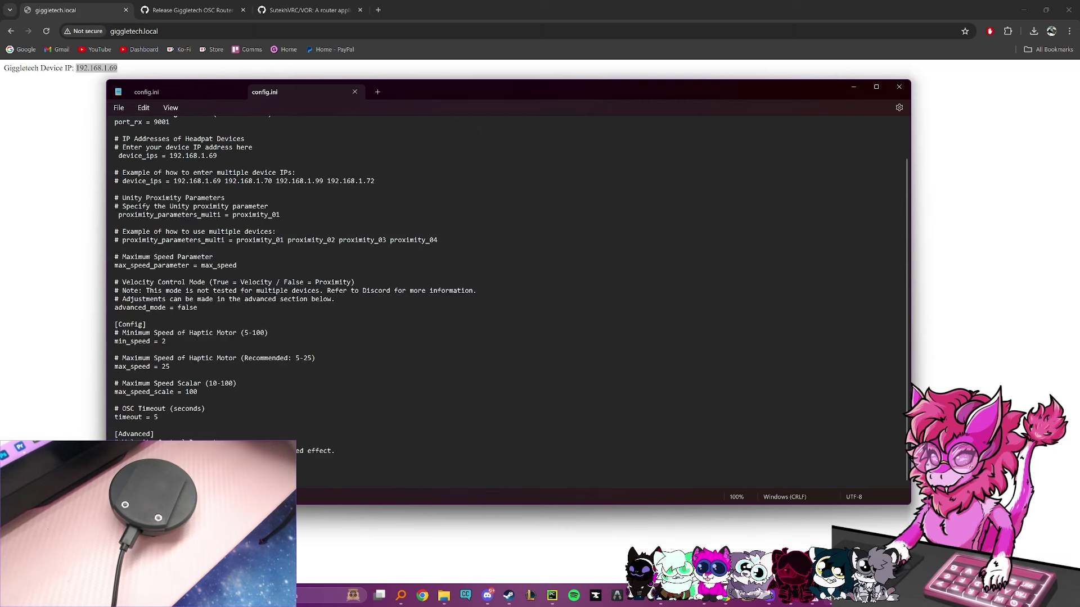
scroll(510, 302, "up", 2)
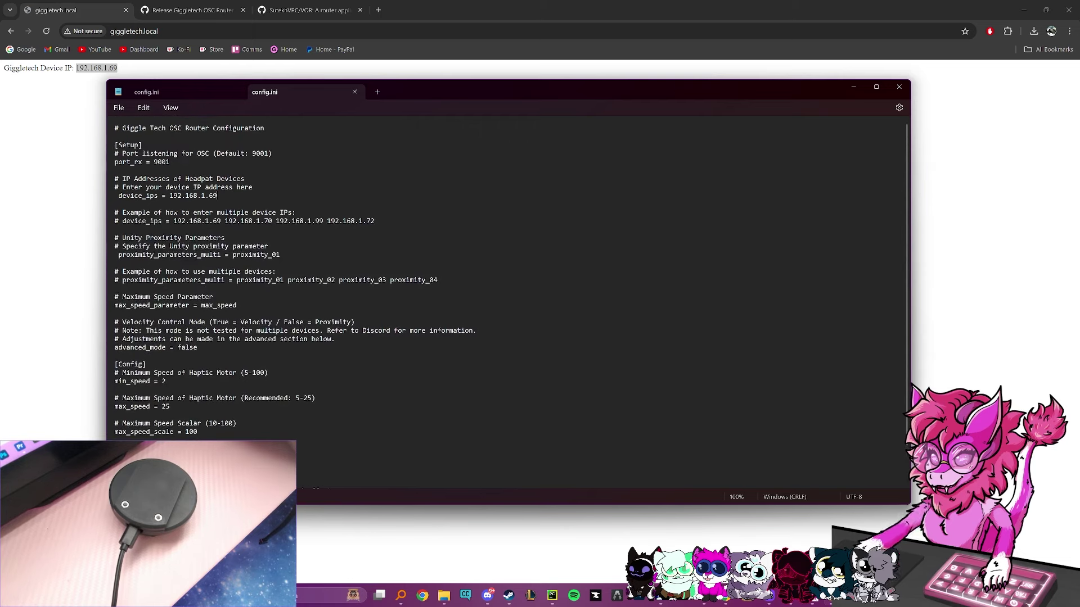
left_click(897, 87)
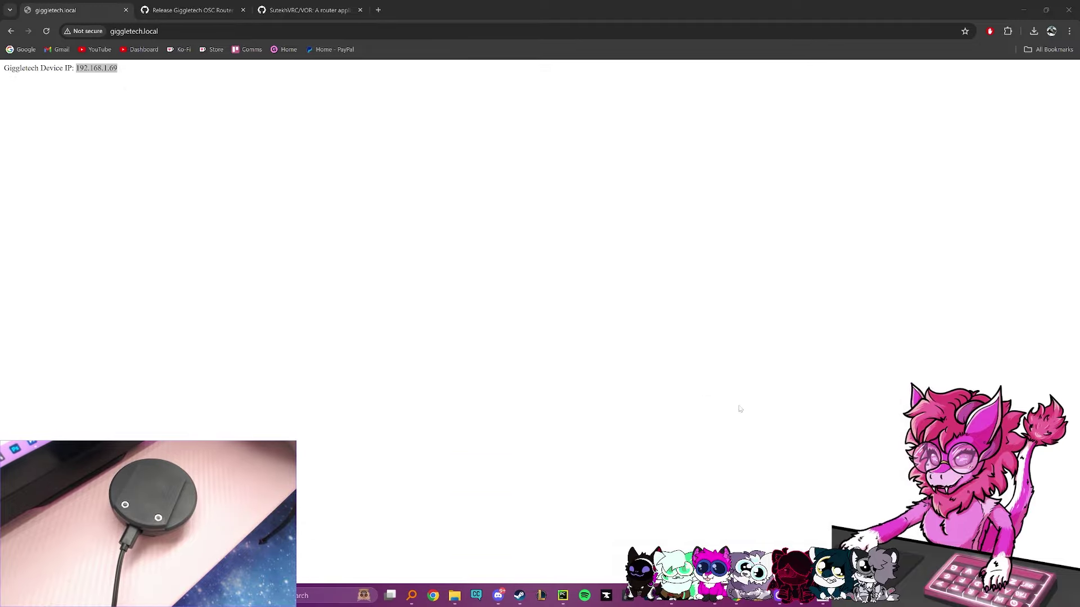
Run the GiggleTech OSC Router from the extracted folder, allowing it past SmartScreen
mouse_move(454, 595)
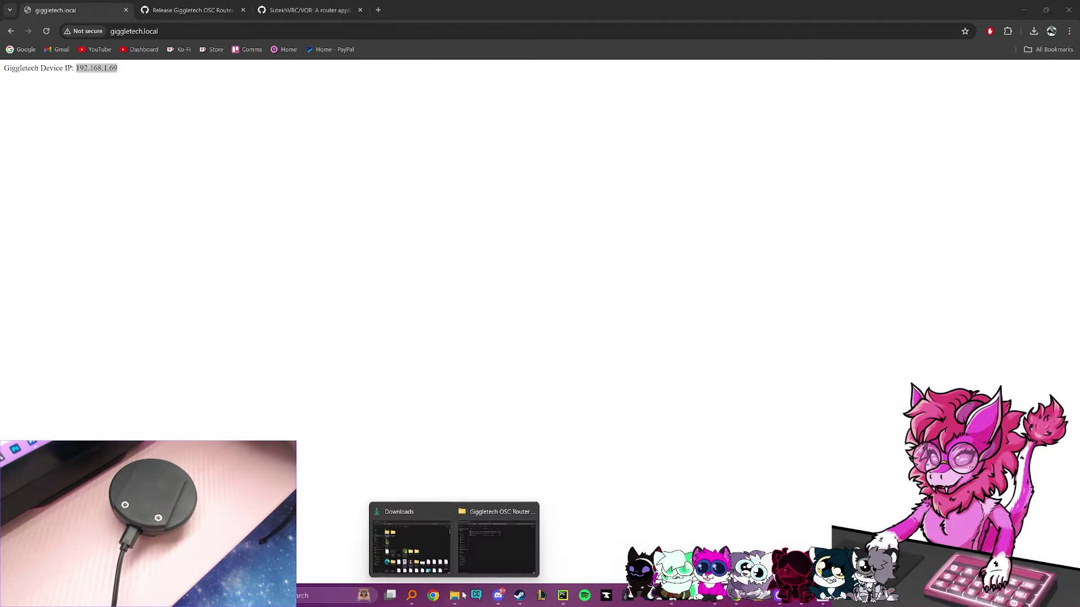
left_click(498, 531)
double_click(336, 172)
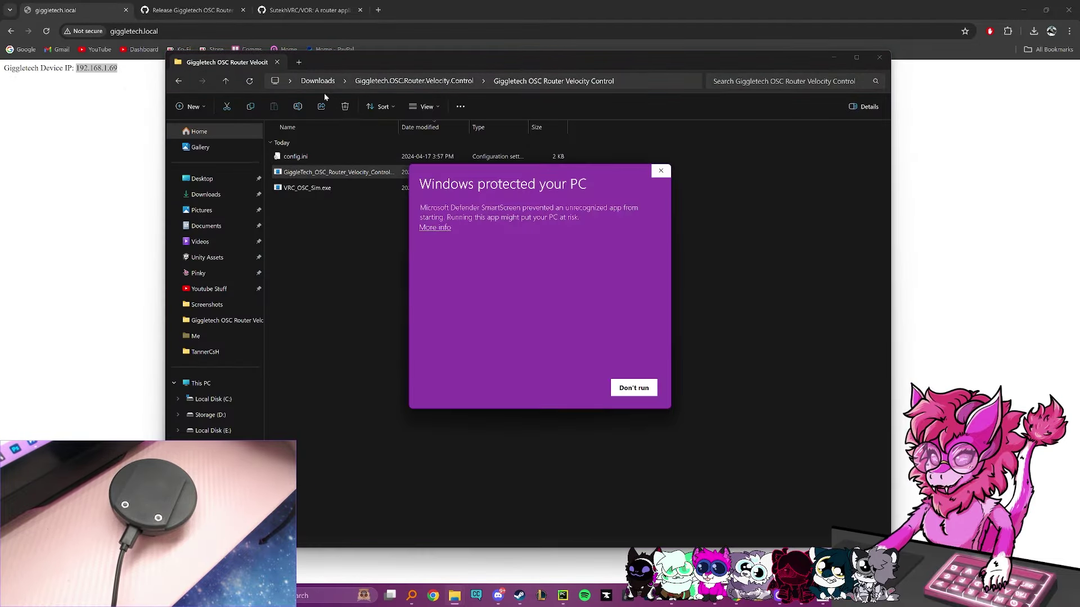
left_click(434, 227)
left_click(566, 387)
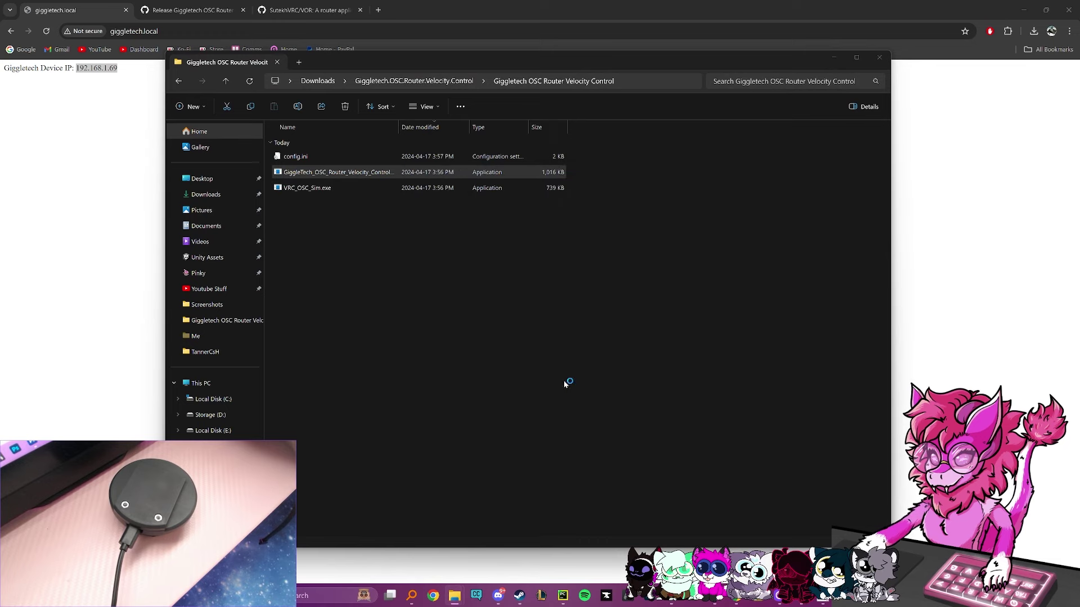
left_click_drag(269, 51, 247, 30)
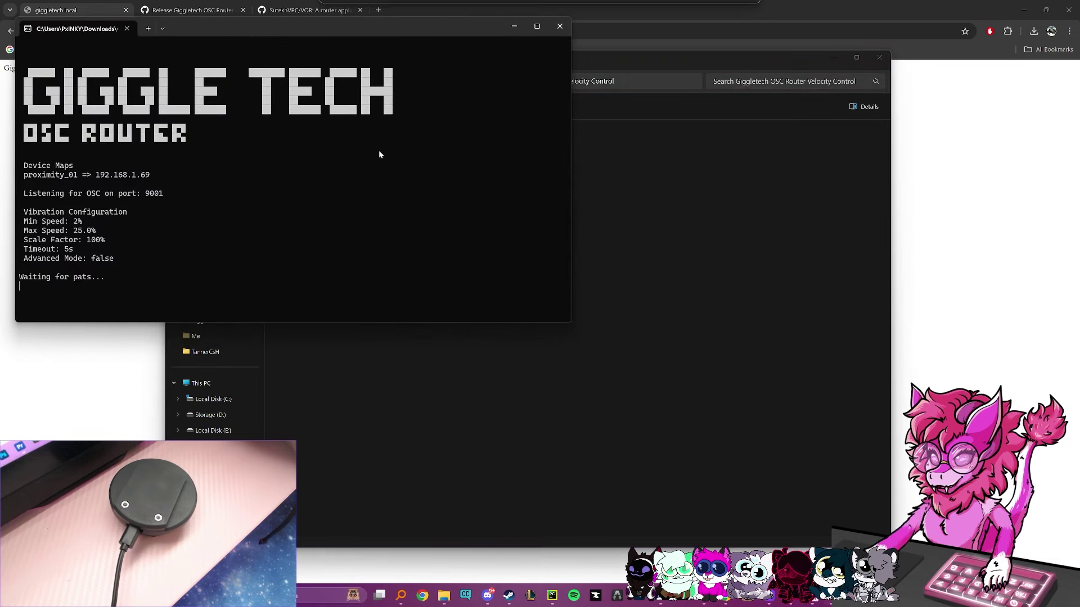
Launch VRC_OSC_Sim.exe past SmartScreen and place its console beside the router console
left_click(381, 172)
left_click(318, 188)
double_click(317, 190)
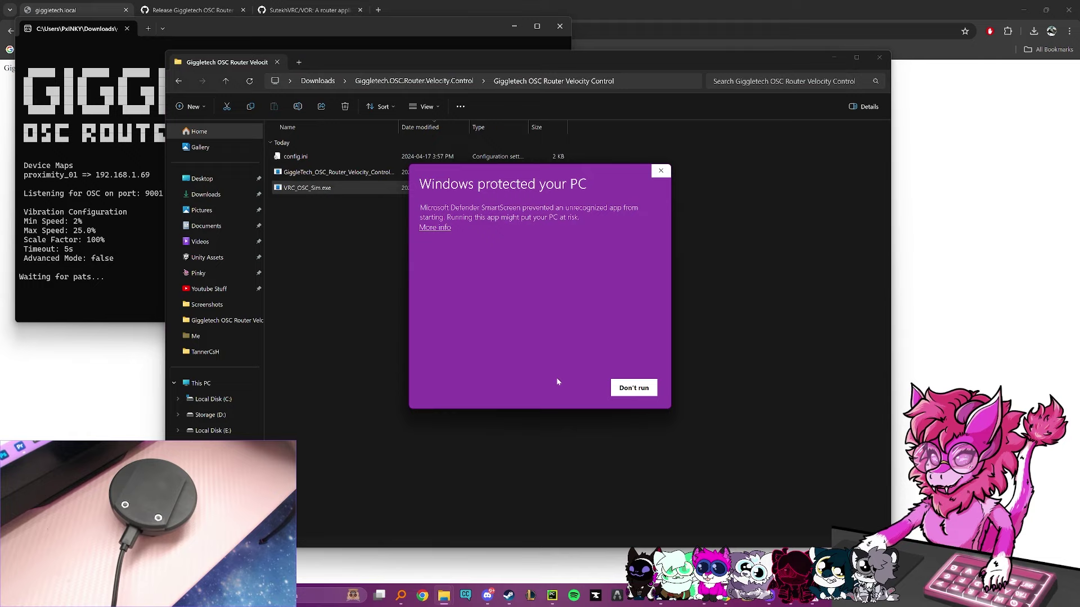
left_click(434, 228)
left_click(568, 387)
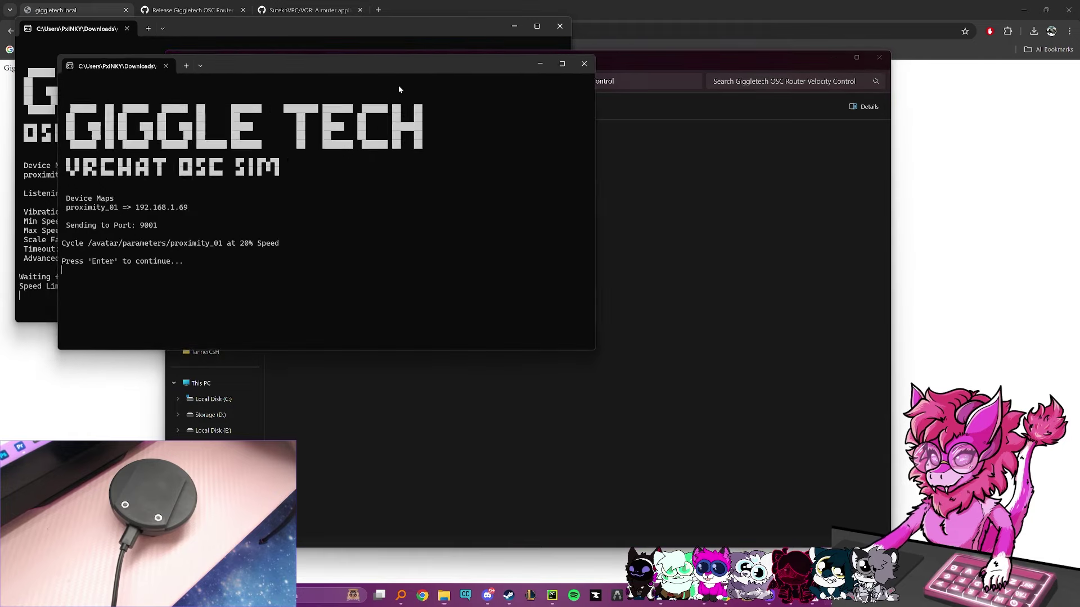
left_click_drag(373, 56, 828, 270)
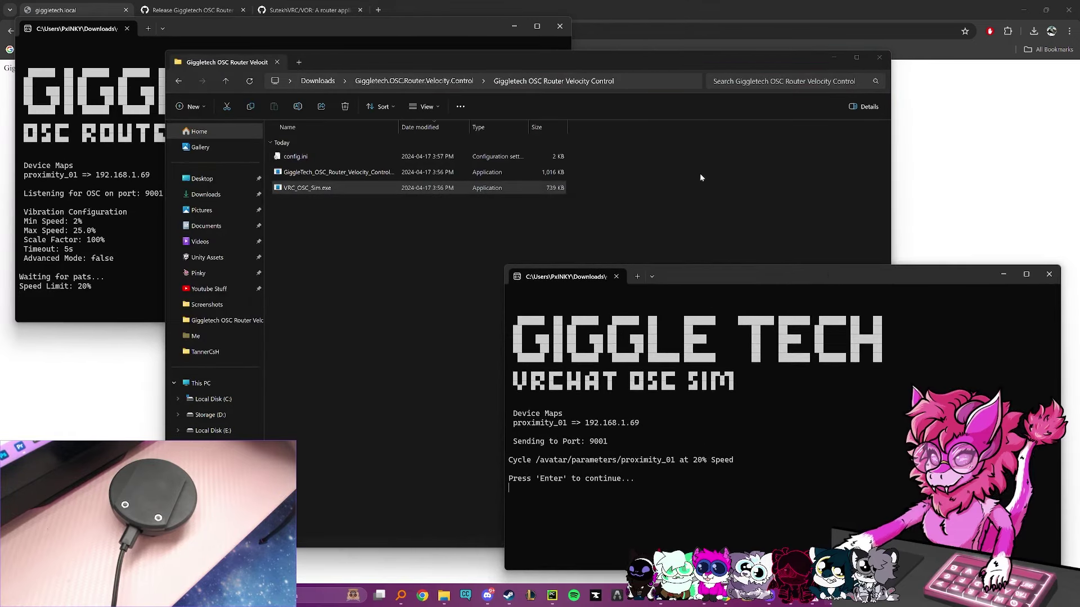
left_click(451, 38)
left_click(718, 279)
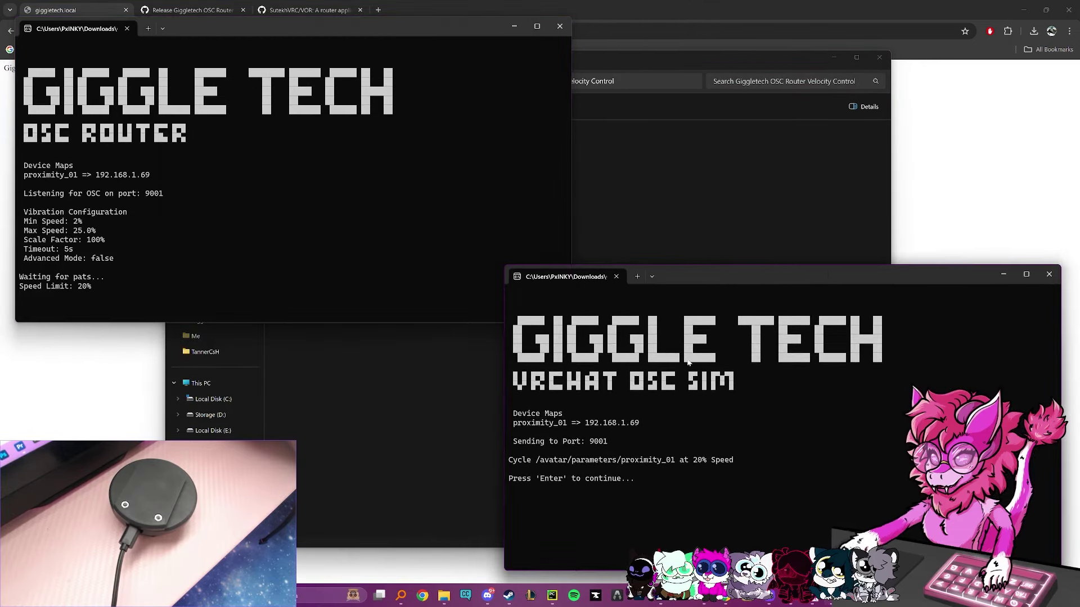
left_click(245, 216)
left_click(638, 447)
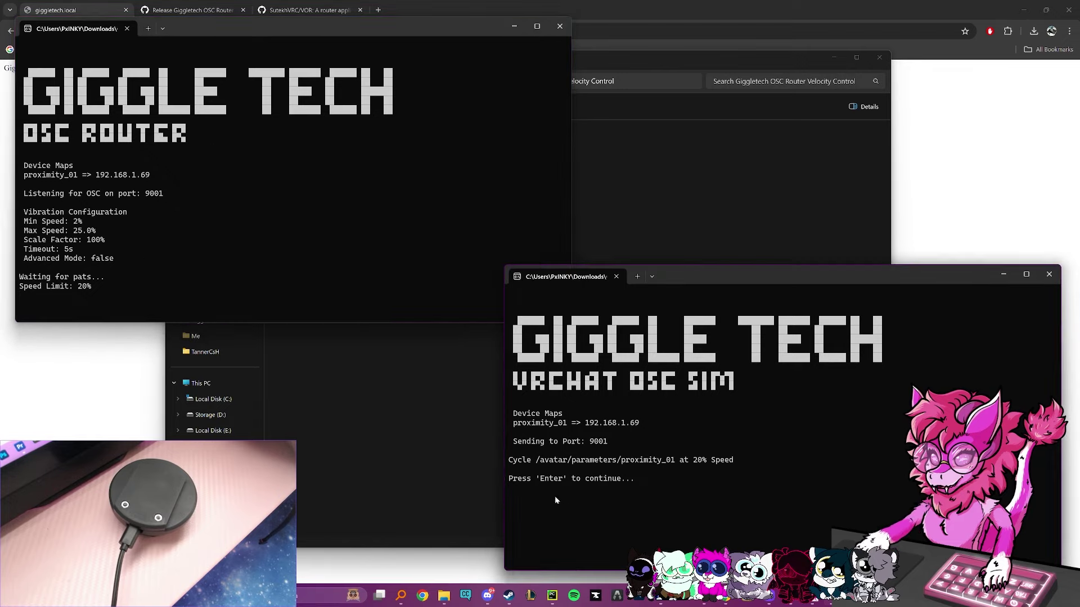
Step the simulator through the proximity_01, max-speed and 20% reset tests, then close it
key("Return")
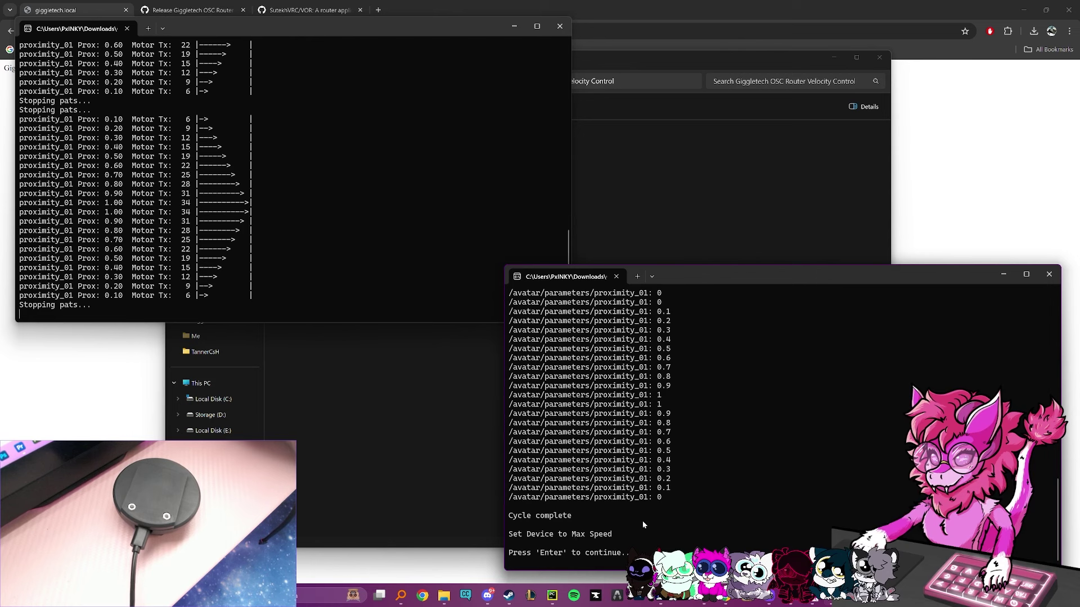
key("Return")
mouse_move(621, 592)
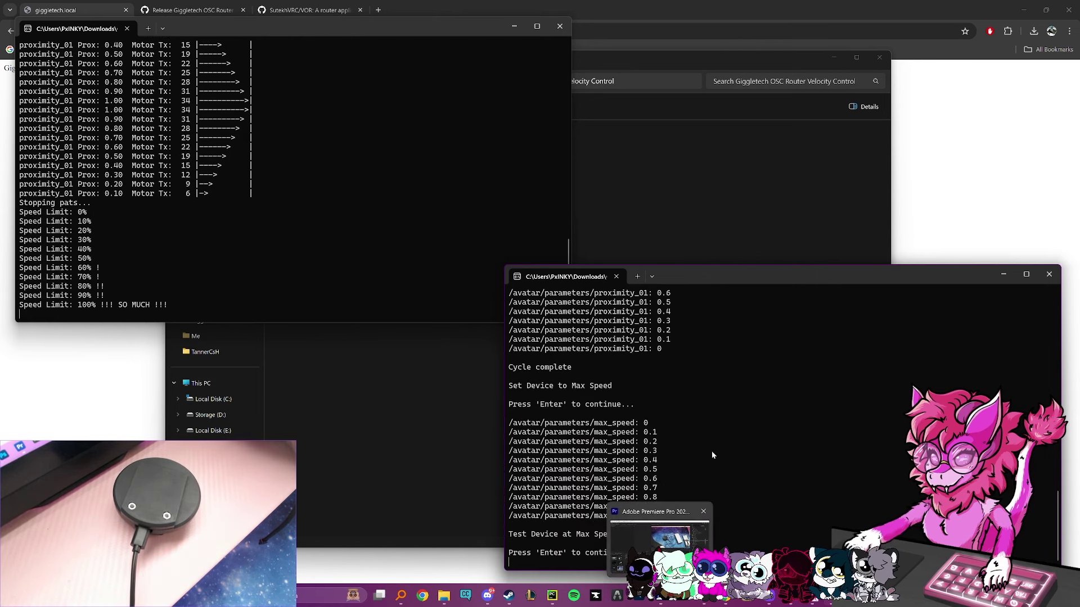
key("Return")
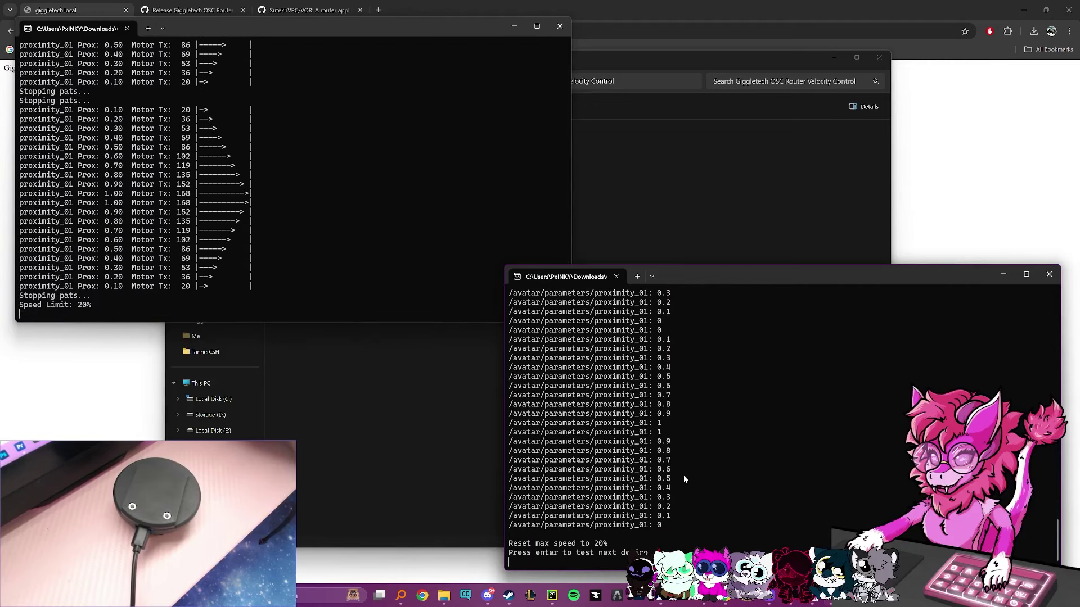
key("Return")
key("Return")
key("Return")
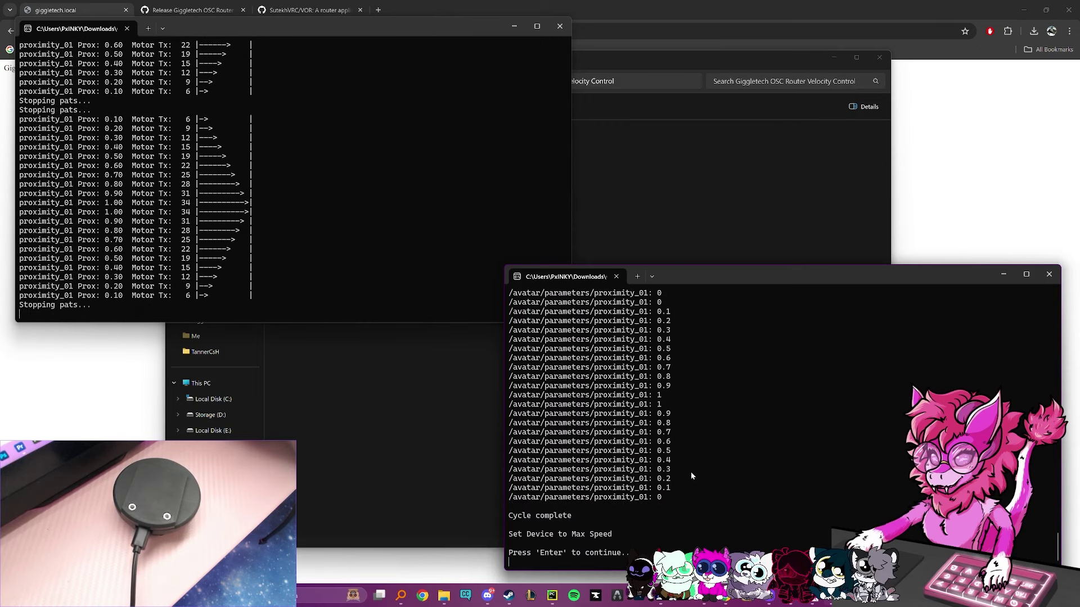
left_click_drag(686, 281, 436, 204)
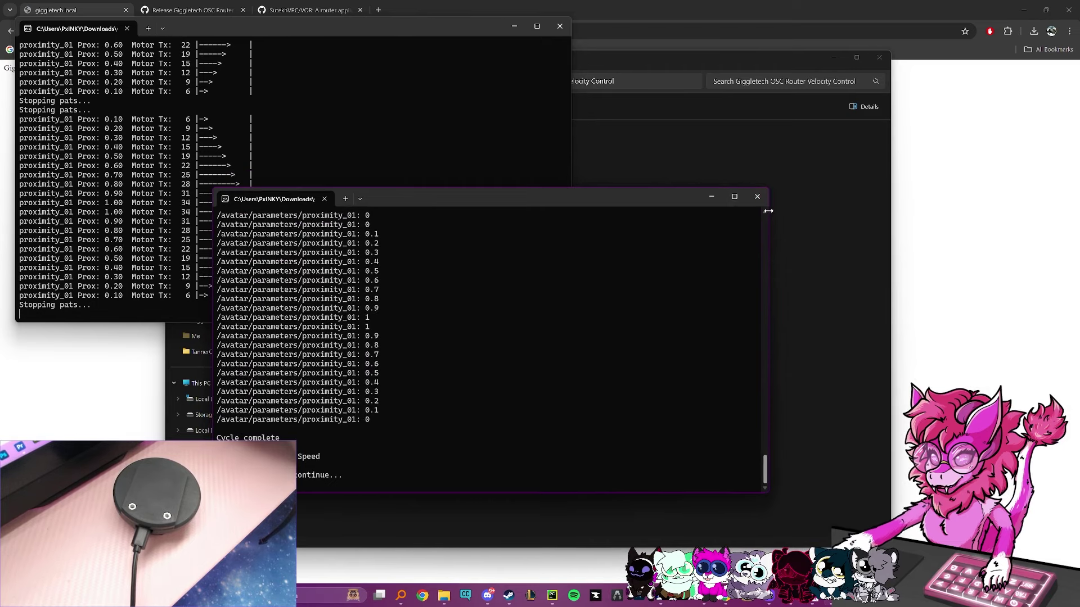
left_click(757, 196)
Move the router console aside to uncover the Velocity Control files, then close the console
left_click_drag(282, 35, 543, 164)
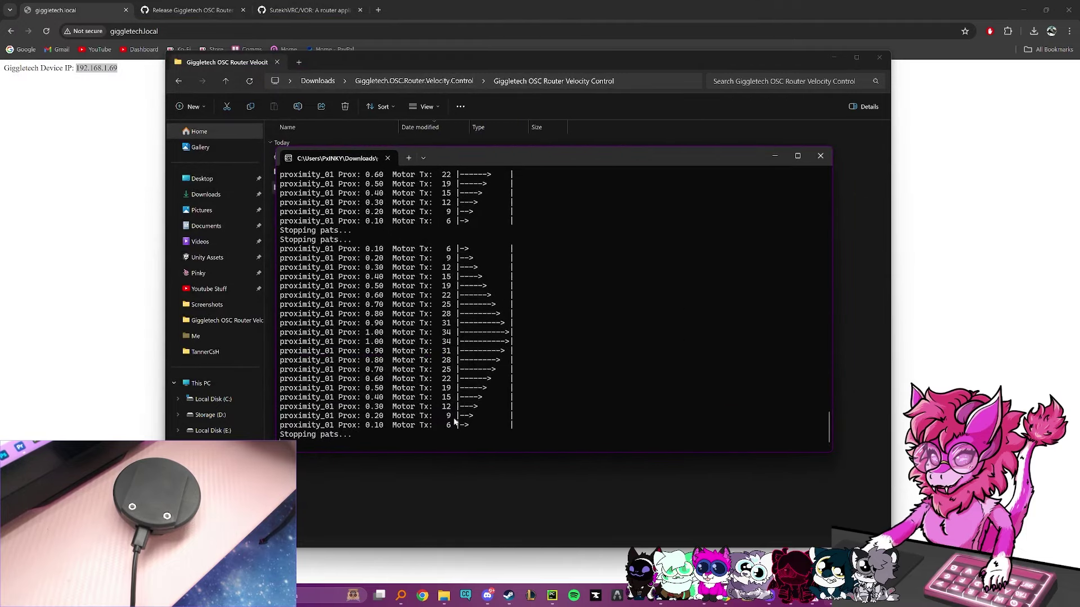
left_click_drag(468, 161, 687, 244)
left_click(356, 226)
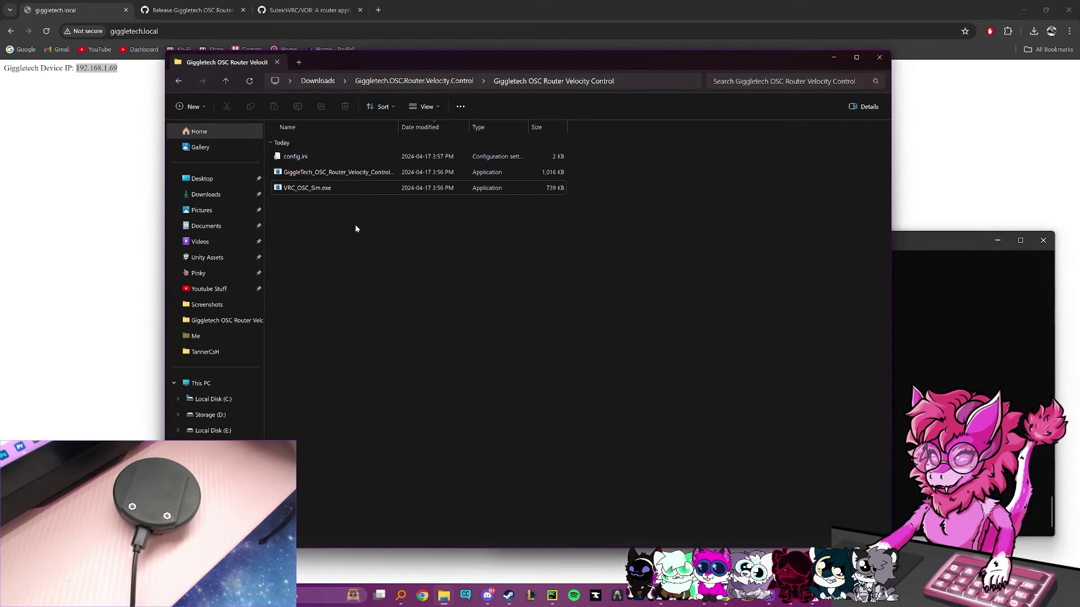
left_click(975, 318)
left_click(311, 310)
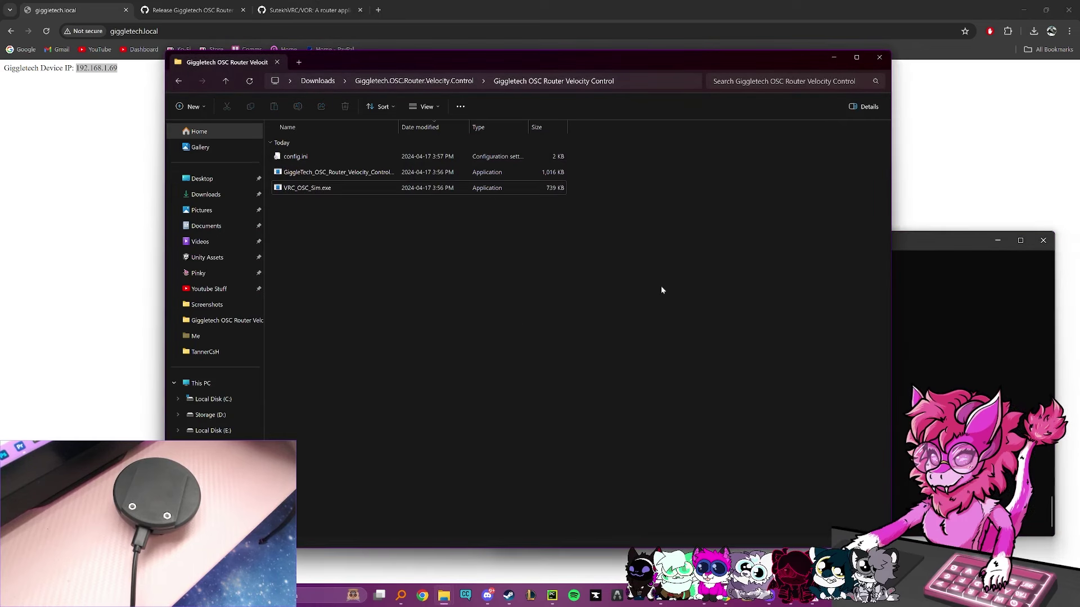
left_click(932, 383)
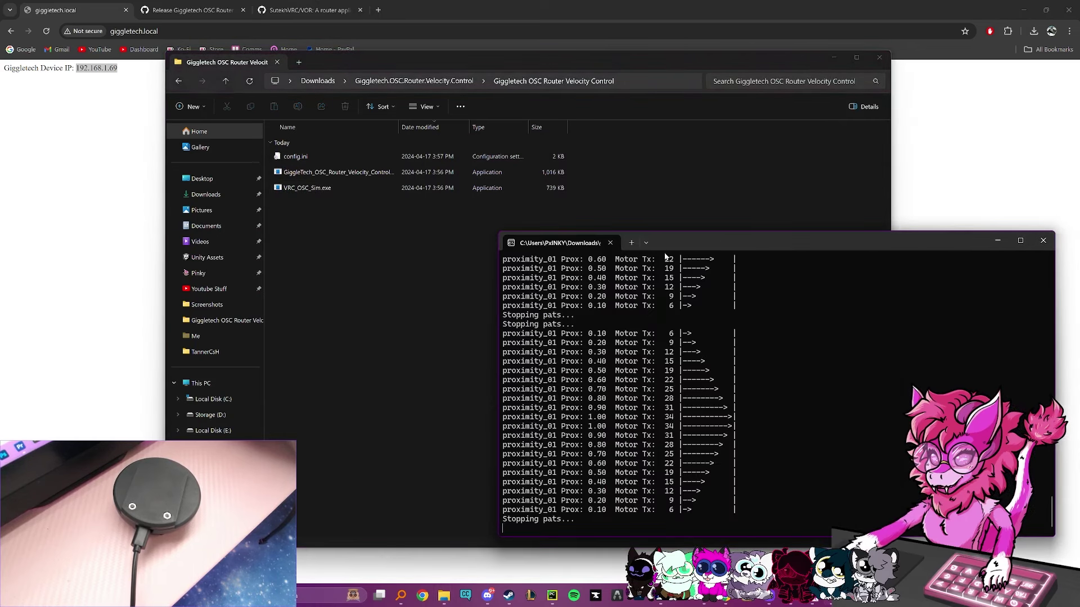
left_click_drag(656, 247, 501, 225)
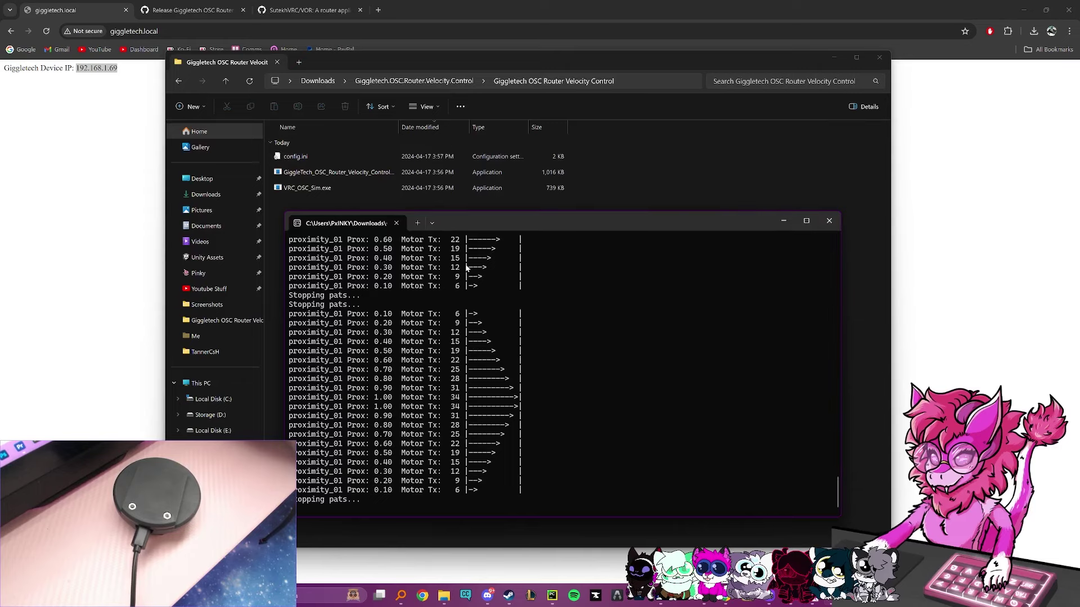
left_click(829, 220)
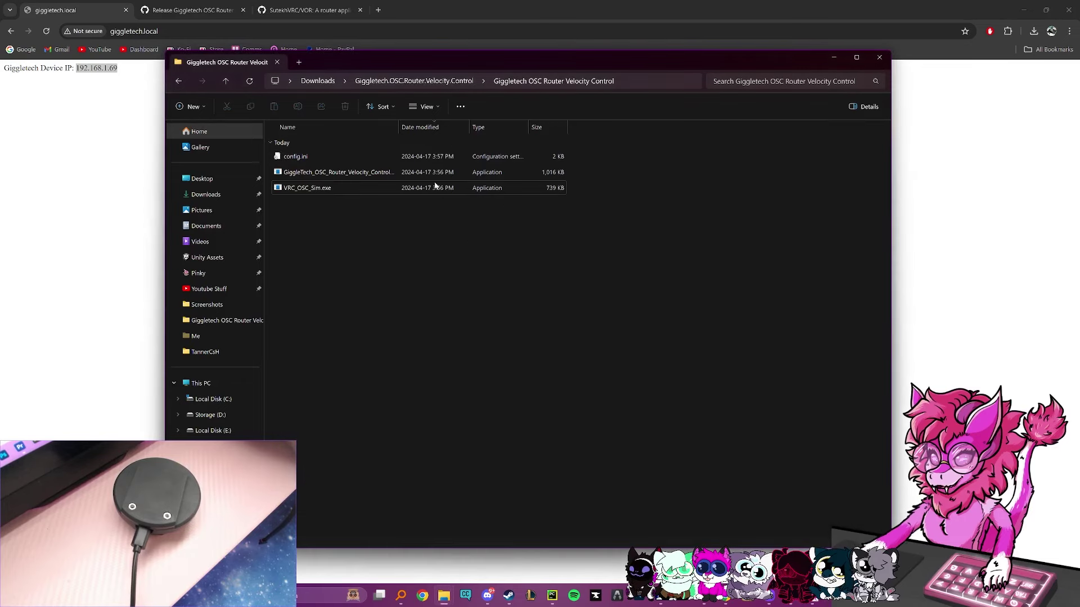
Review the VOR README and its 0.3.8 BETA release, then return to the Giggletech release tab
left_click(309, 10)
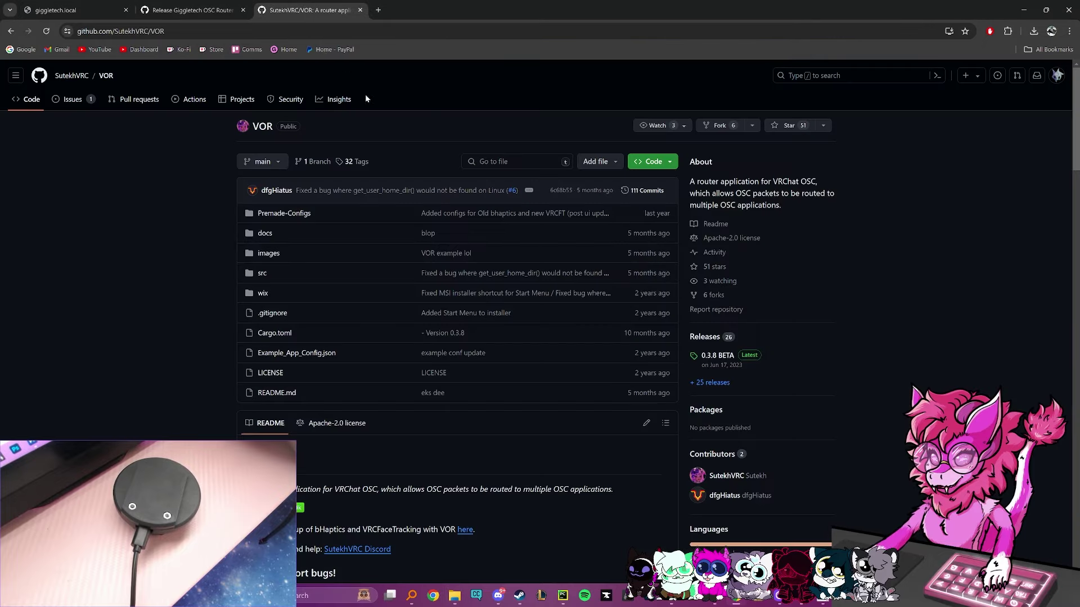
scroll(400, 244, "down", 5)
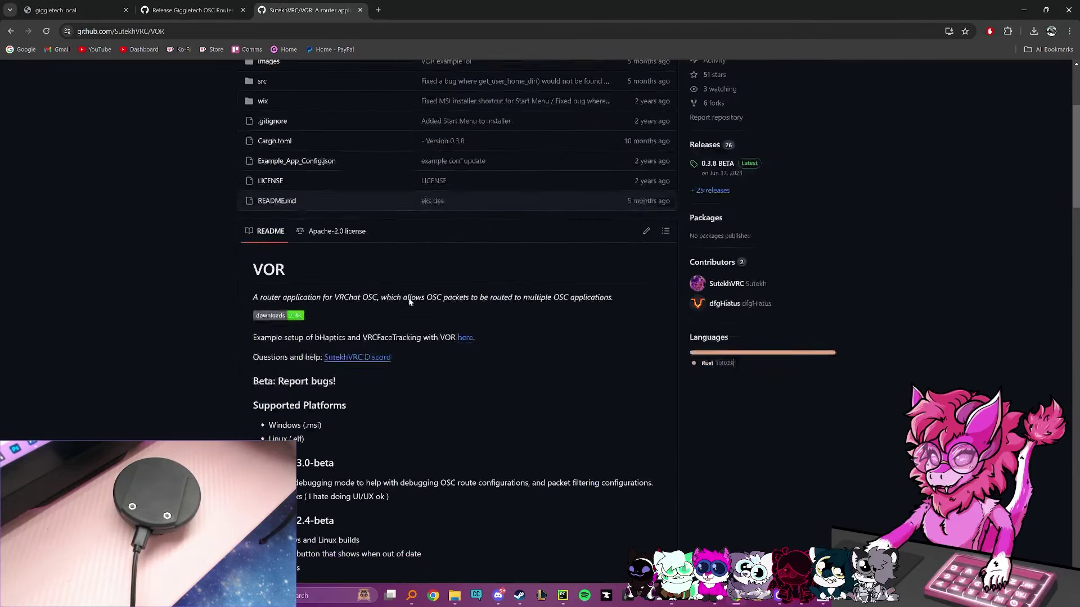
scroll(399, 308, "down", 5)
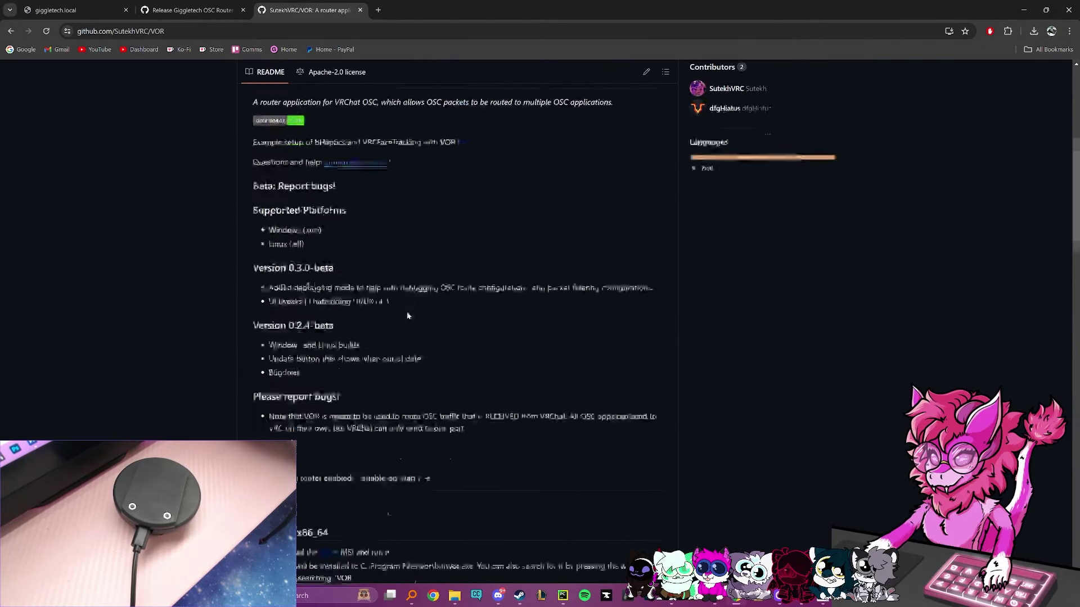
scroll(454, 319, "up", 10)
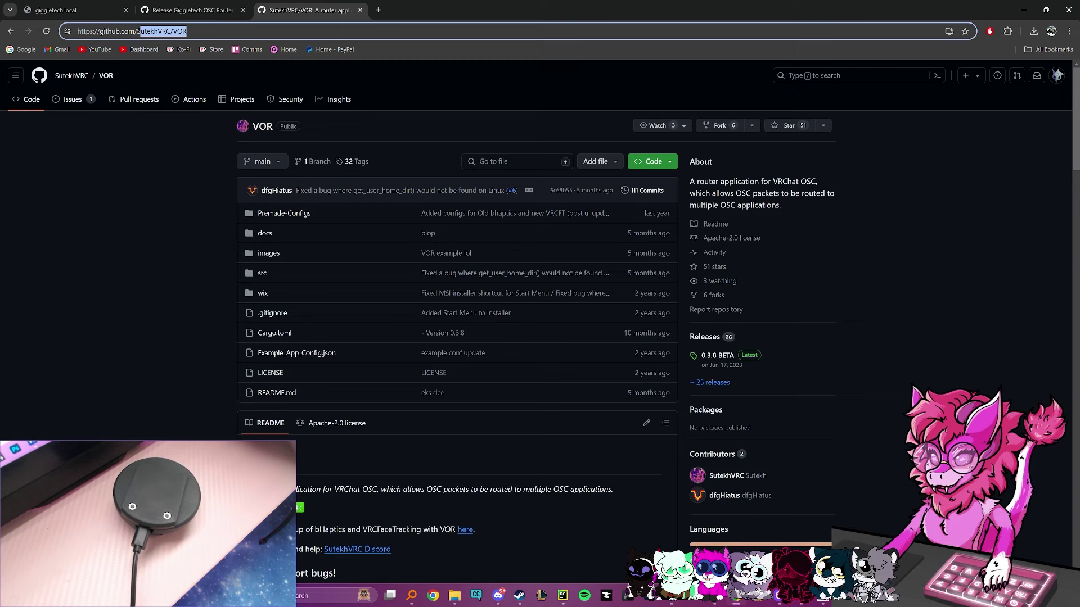
left_click(718, 356)
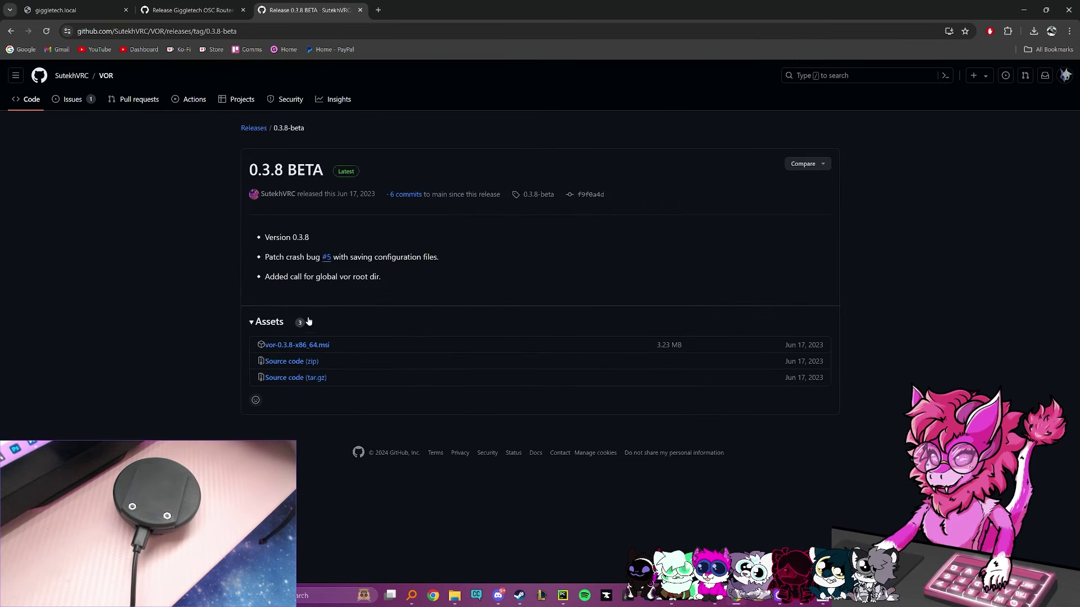
key("ctrl+shift+Tab")
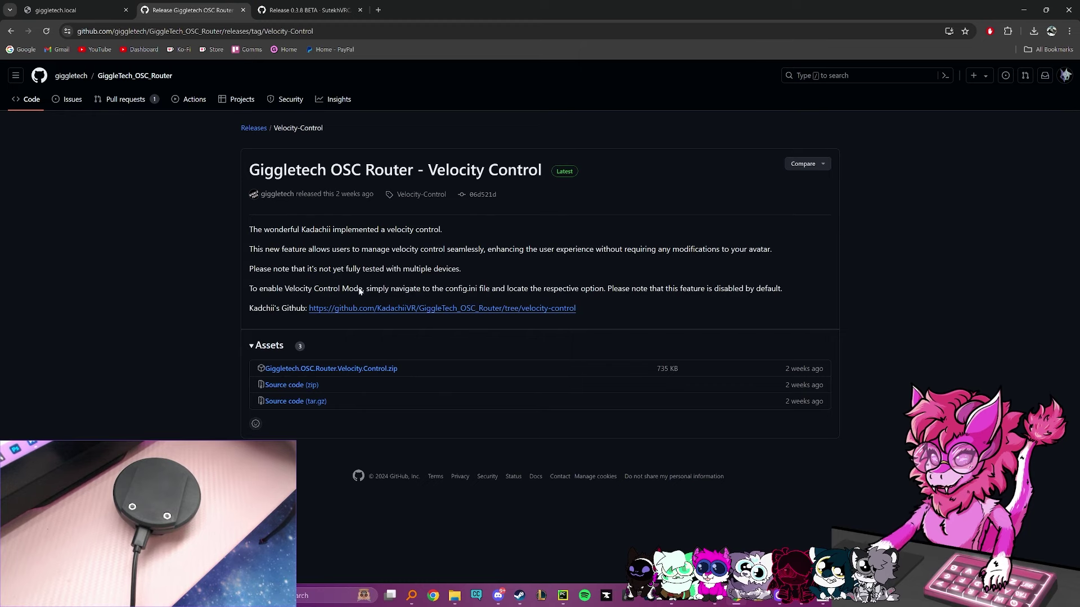
left_click(335, 595)
Launch VOR via search and check its Config (127.0.0.1, port 9001) and Apps pages, ending on Main
type("vo")
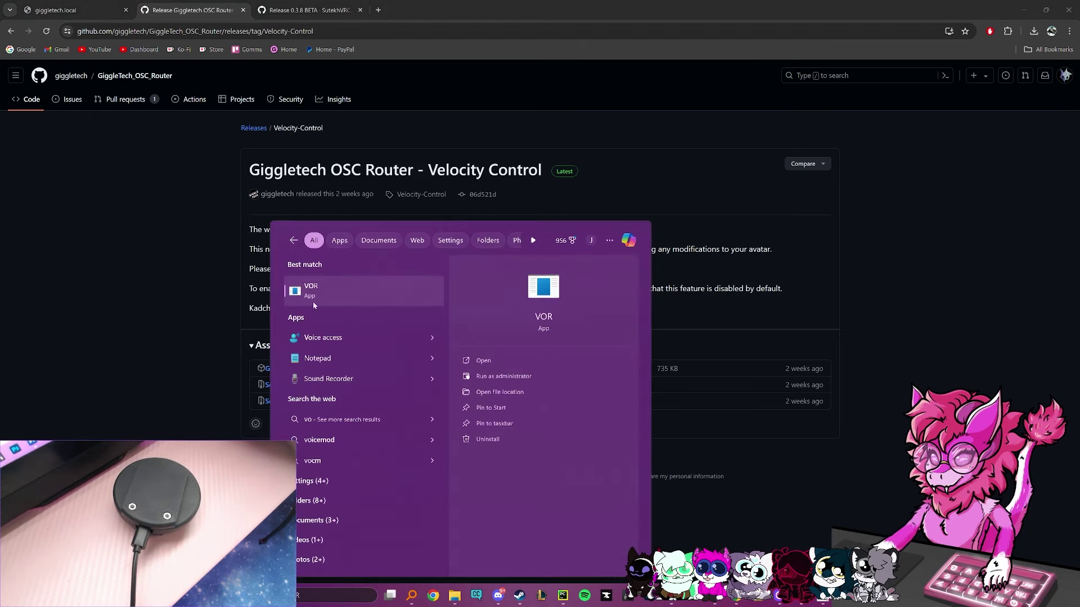
left_click(315, 298)
left_click_drag(175, 72, 435, 109)
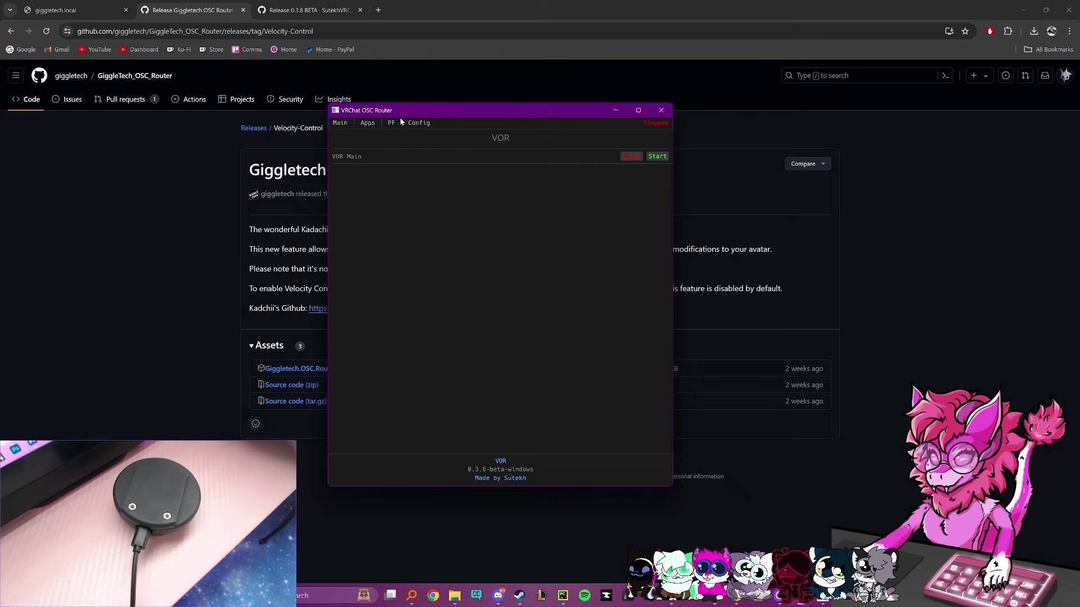
left_click(430, 123)
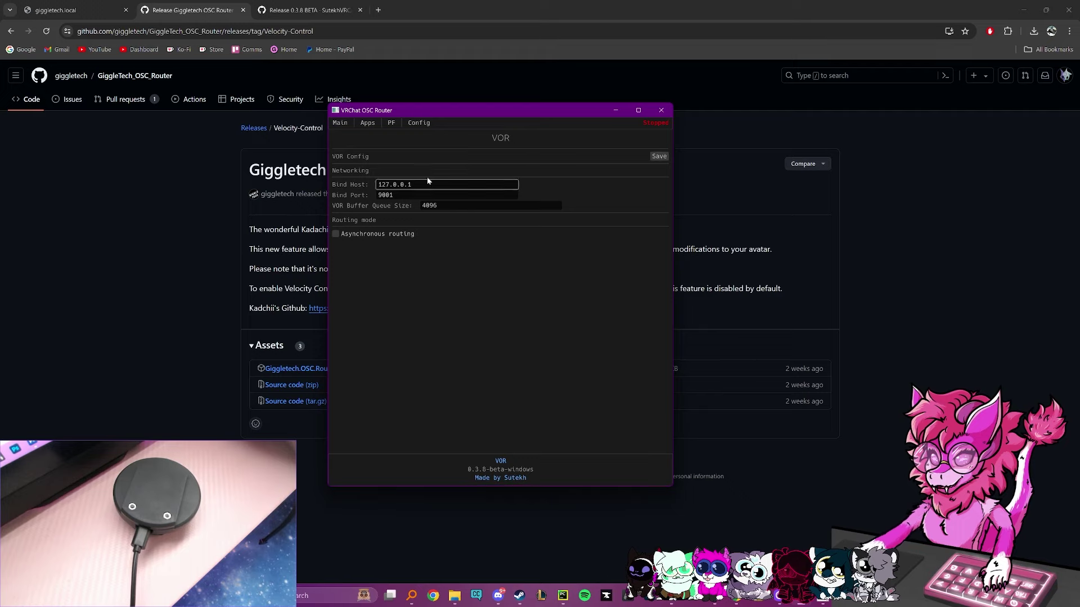
left_click(367, 122)
left_click_drag(356, 110, 330, 110)
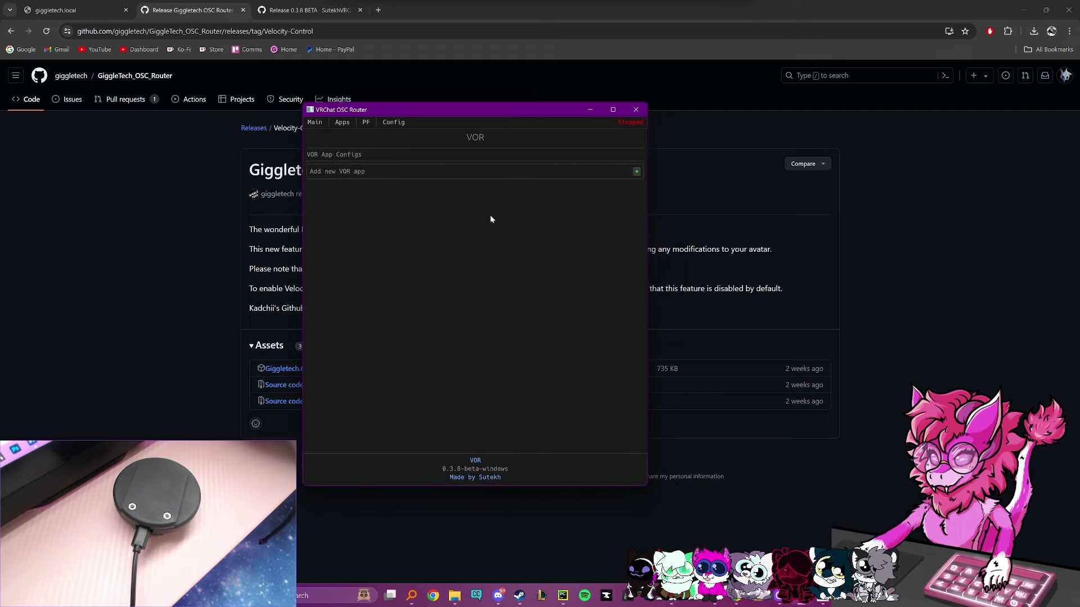
left_click(315, 123)
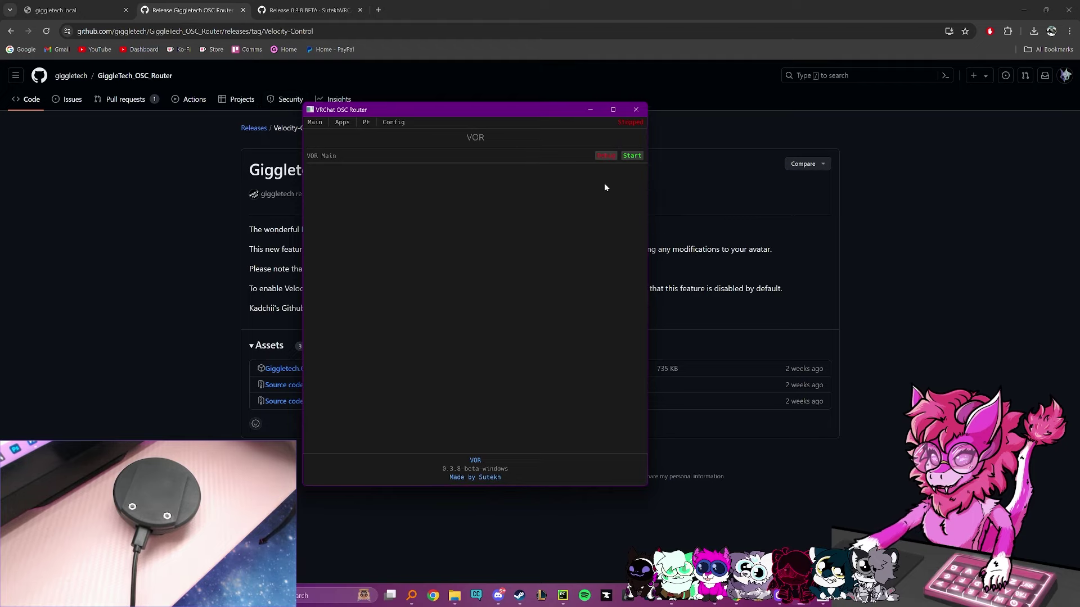
In VOR's Apps list, create an entry named 'Giggle Tech' with host 127.0.0.1 and port 9100, leaving it unadded
left_click(342, 123)
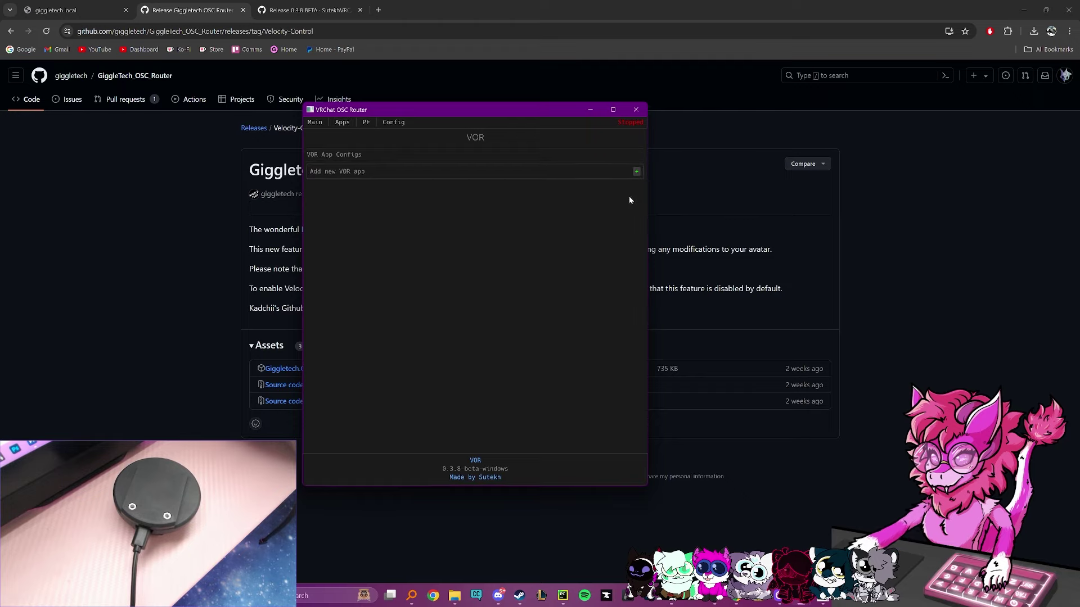
left_click(636, 171)
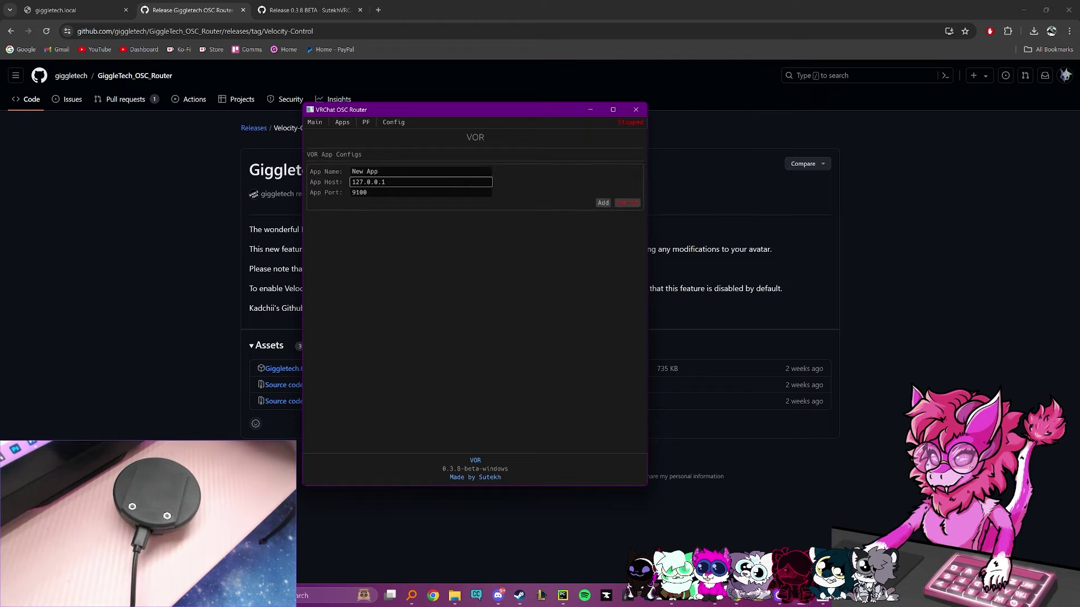
double_click(354, 171)
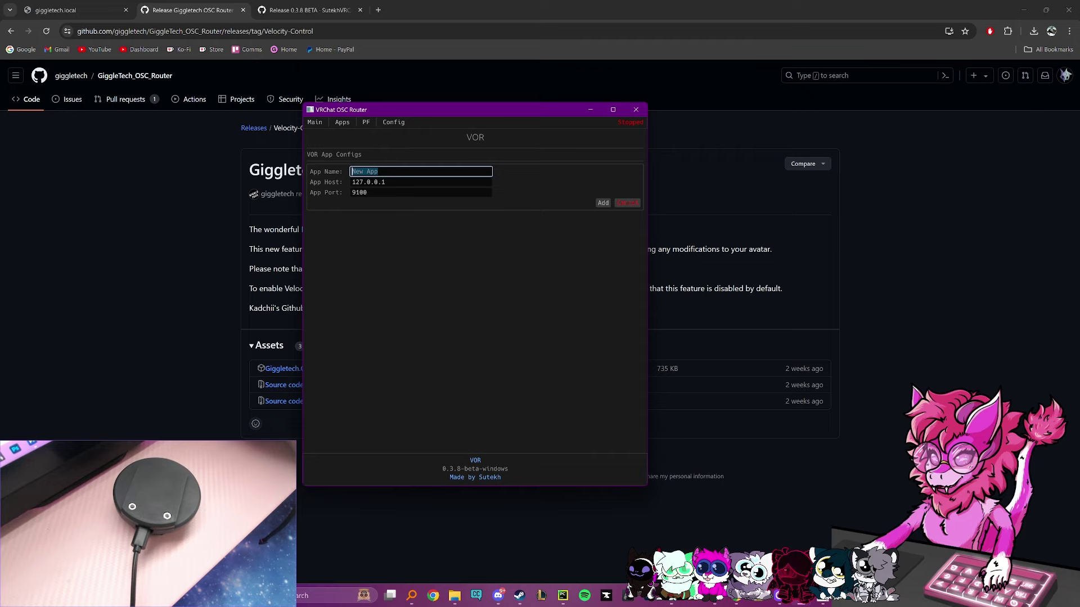
type("Gig")
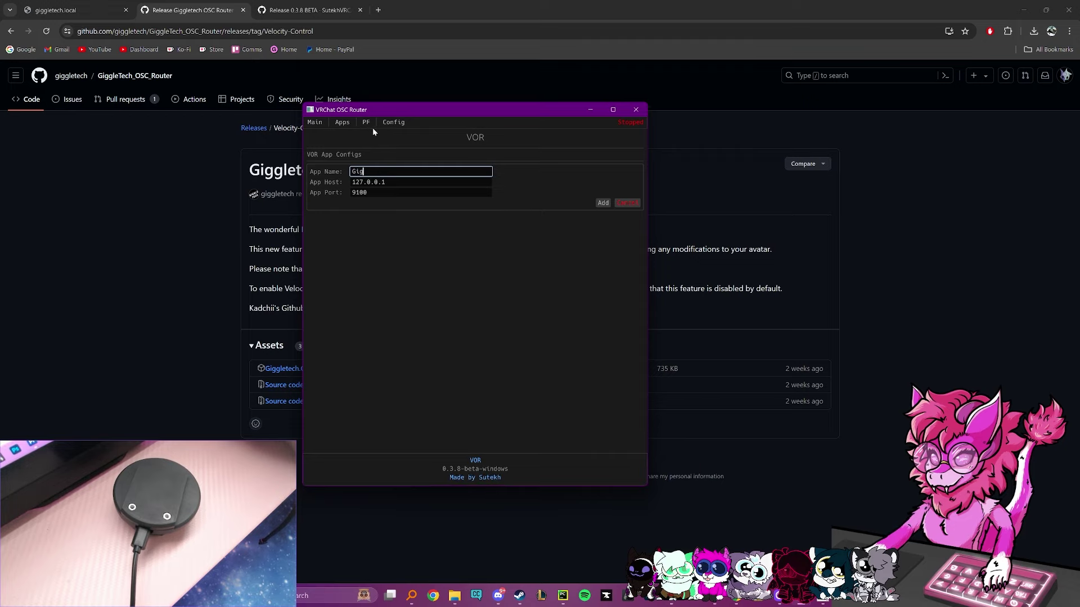
type("gle Tech")
key("Return")
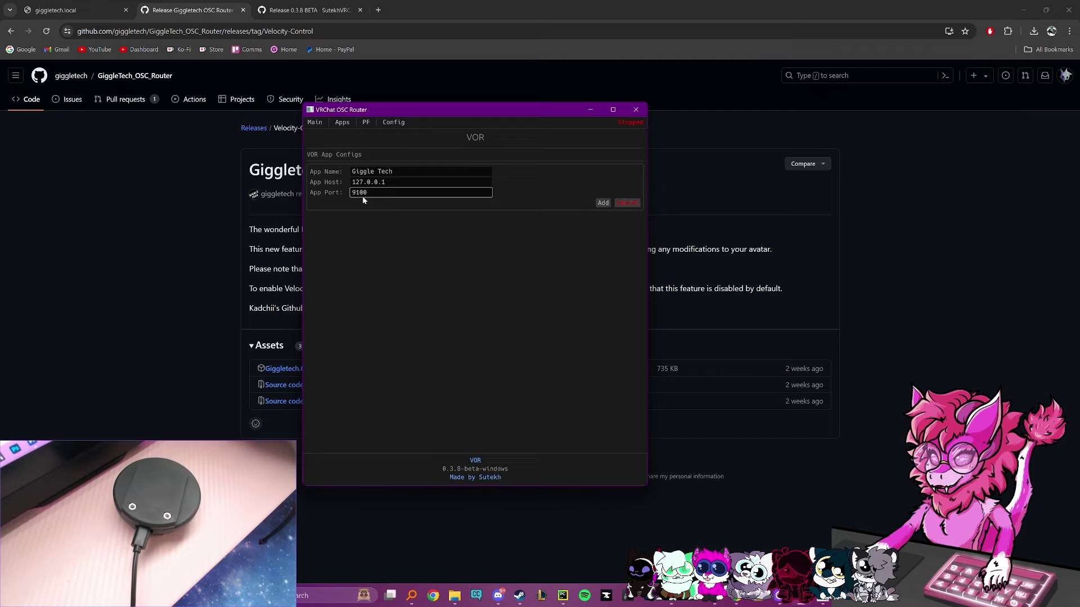
left_click(354, 182)
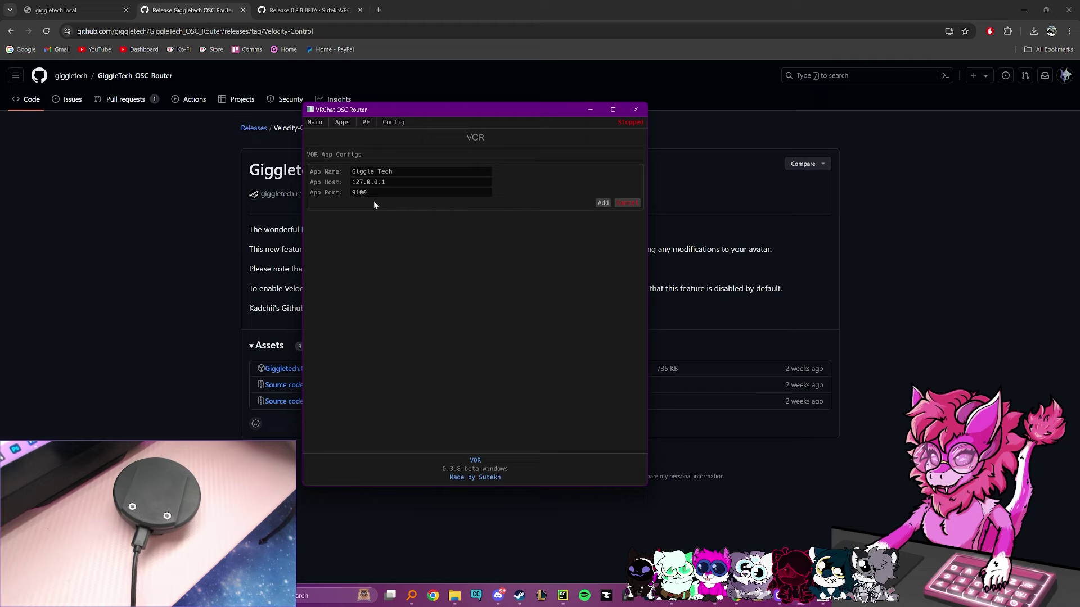
left_click(355, 192)
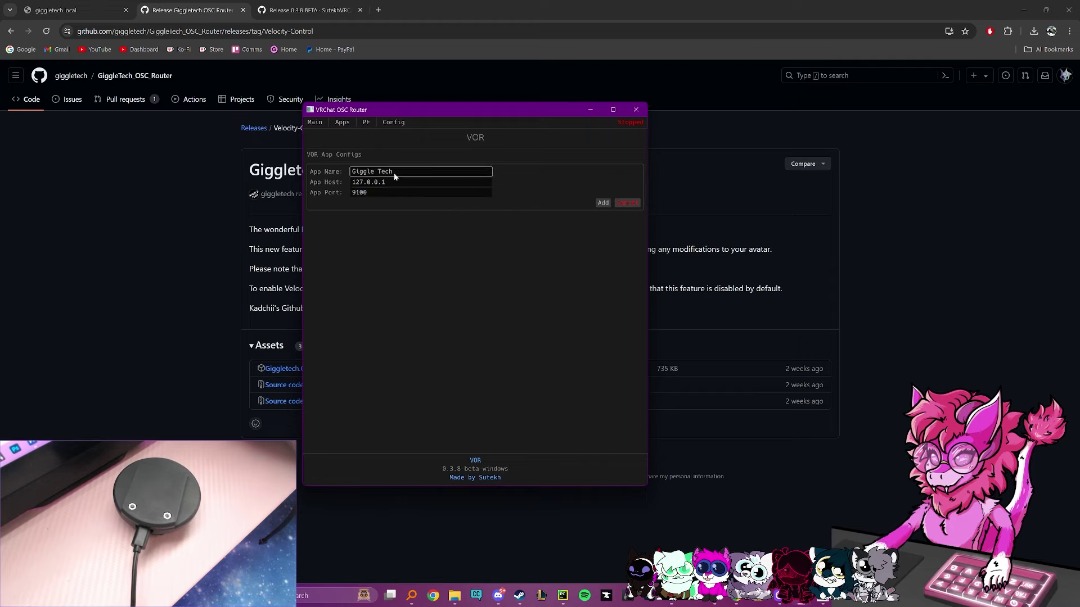
left_click(391, 303)
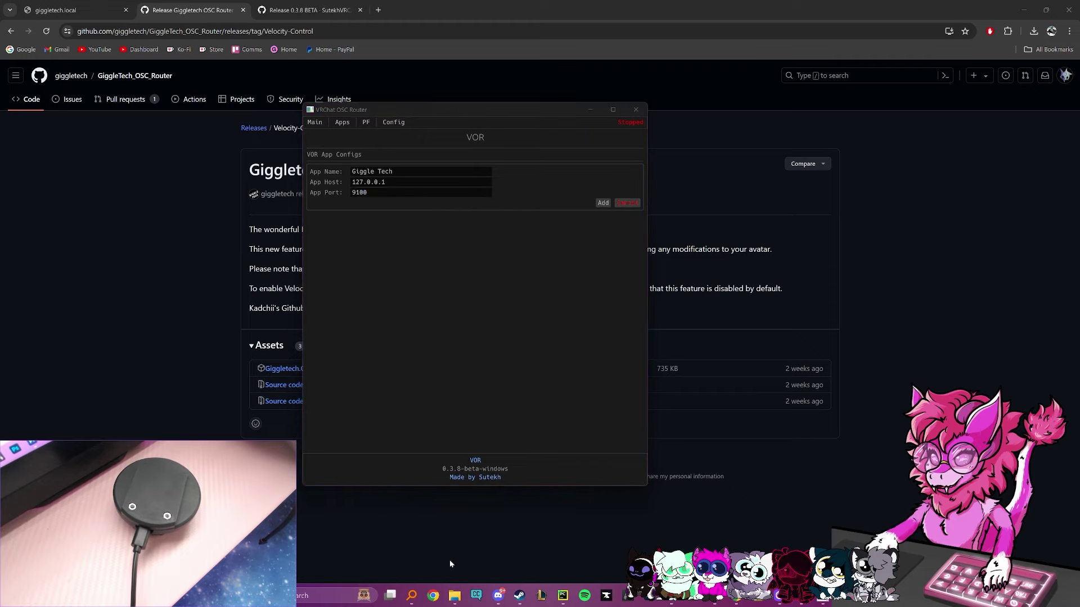
Open config.ini in Notepad, change port_rx from 9001 to 9002, and save the file
left_click(454, 596)
double_click(301, 156)
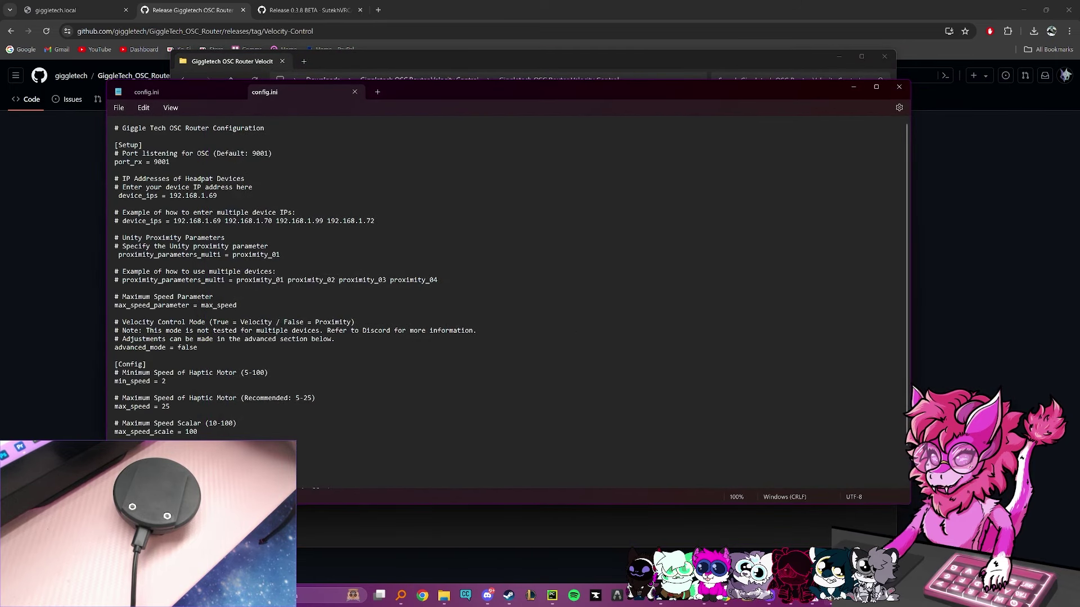
left_click_drag(114, 153, 155, 162)
left_click(188, 153)
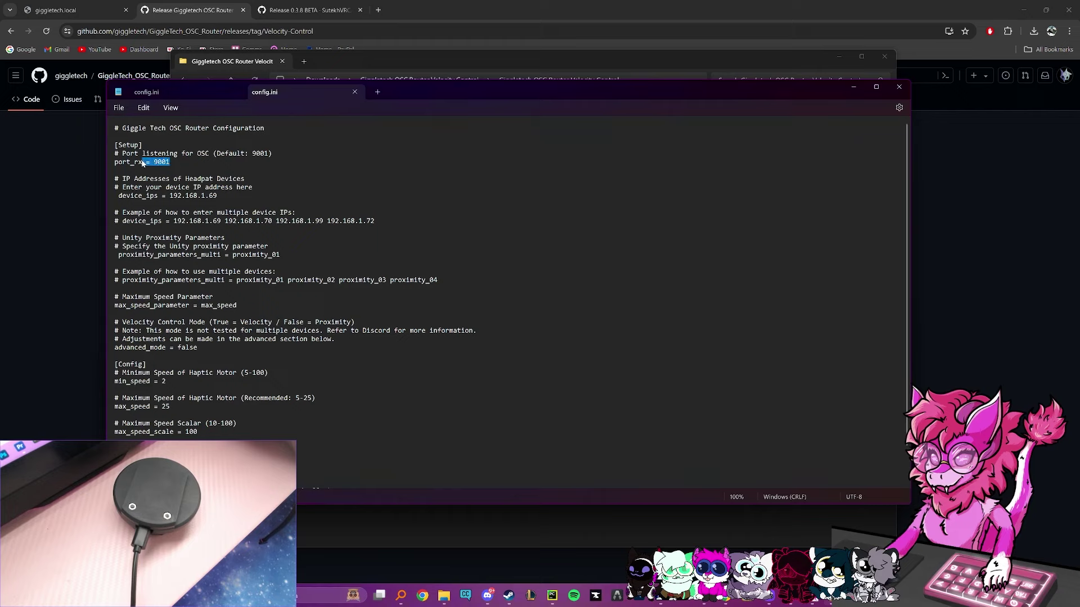
left_click(170, 164)
left_click_drag(169, 162, 156, 162)
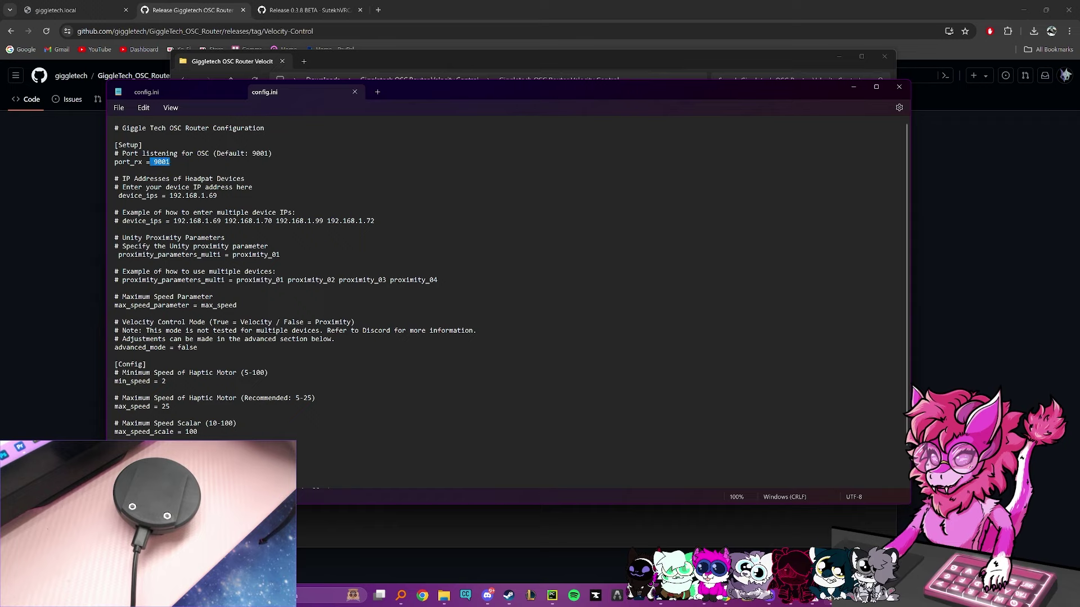
left_click(167, 163)
key("shift+Left")
type("0")
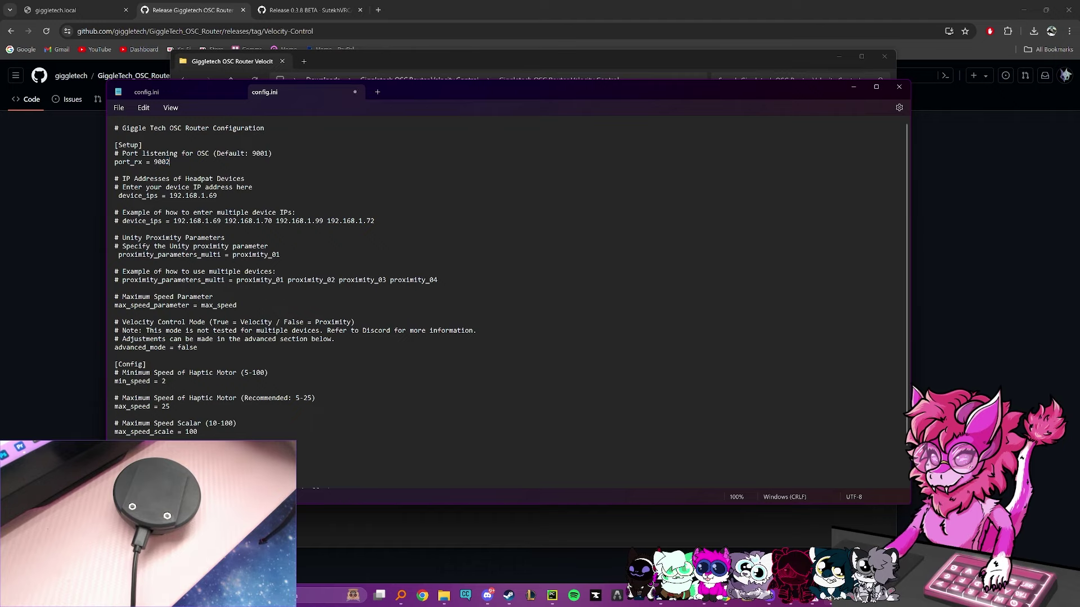
left_click(118, 108)
left_click(136, 174)
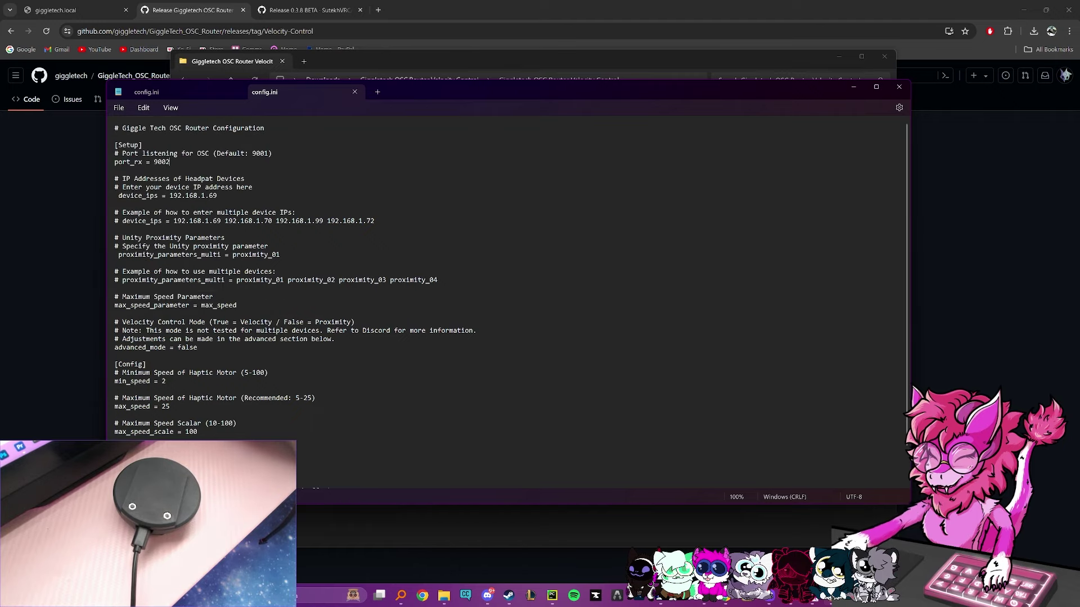
Close config.ini and bring the VRChat OSC Router window forward
left_click(897, 88)
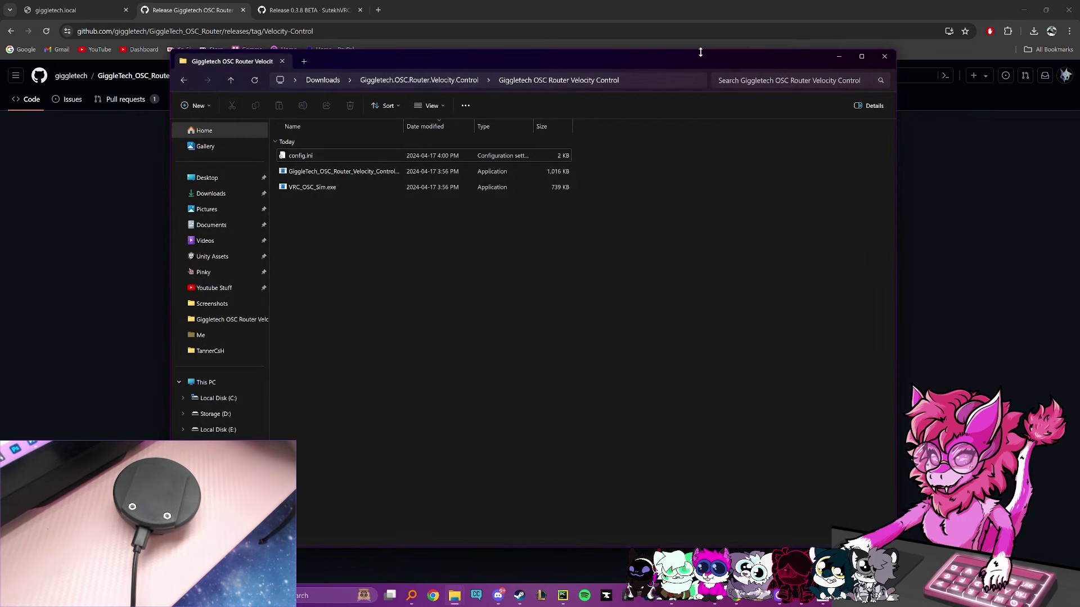
left_click(800, 595)
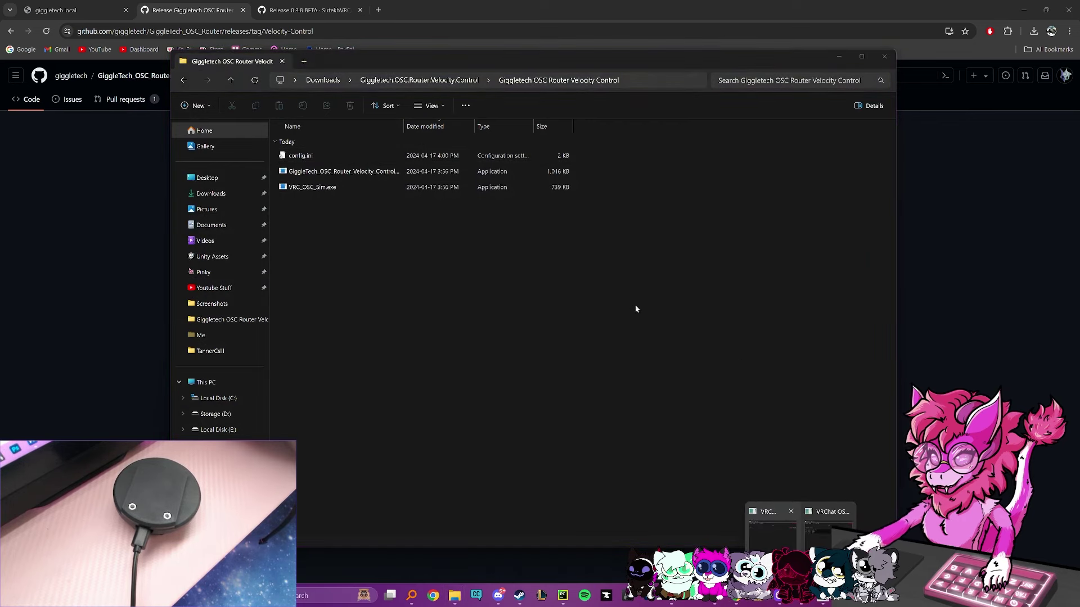
left_click(828, 526)
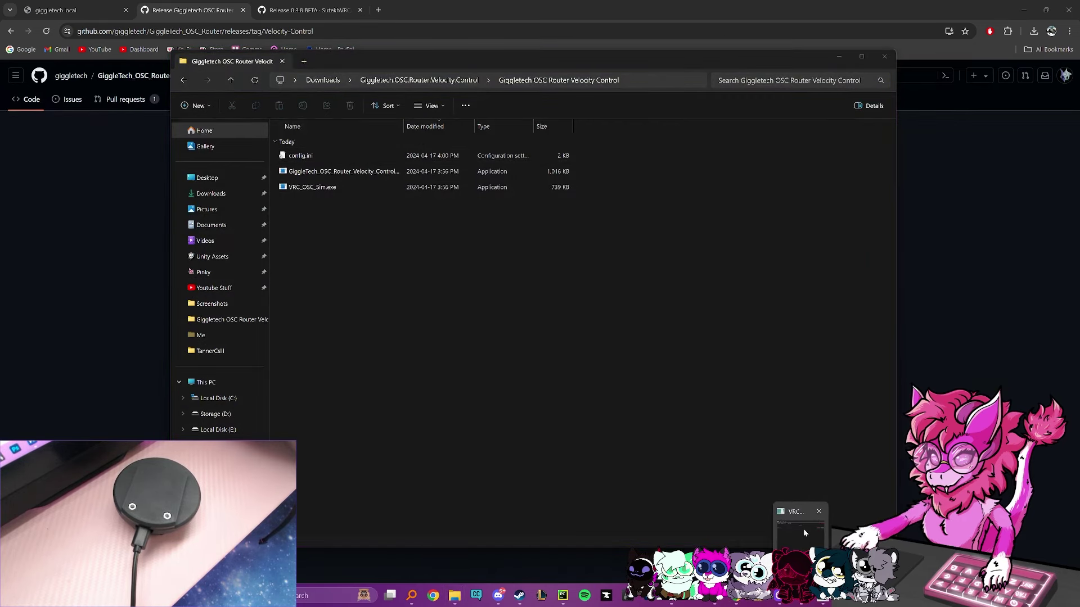
Add a 'Giggle Tech' app on host 127.0.0.1 with port 9002
left_click(430, 147)
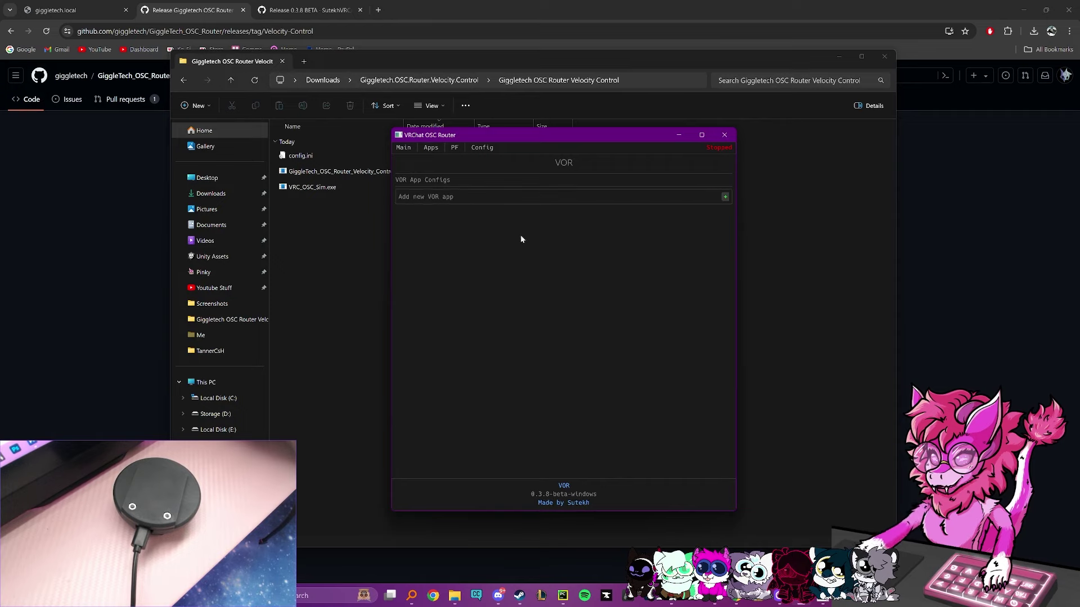
left_click(725, 196)
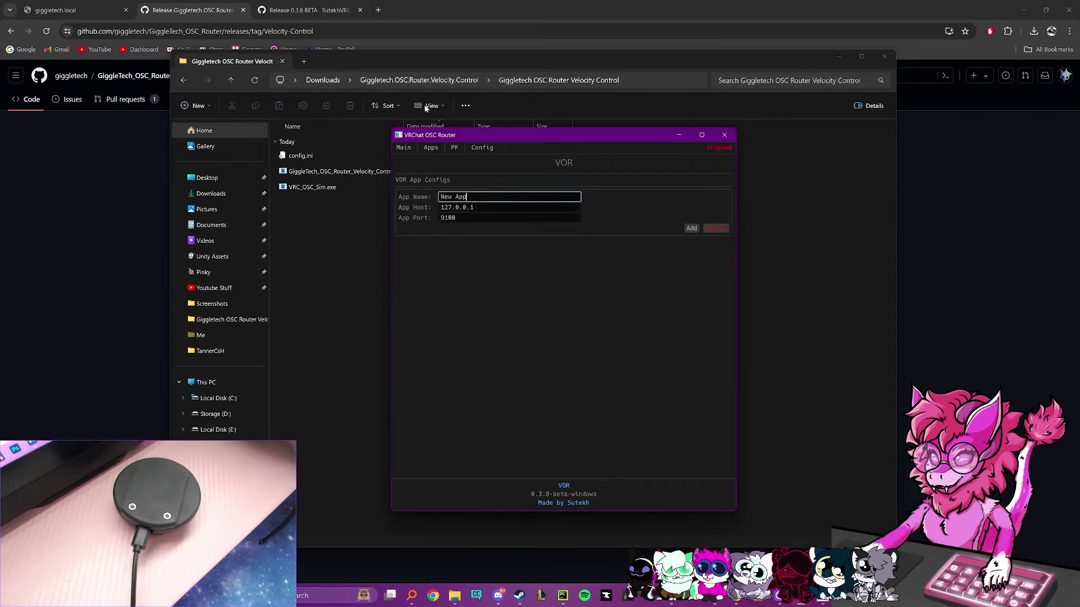
key("BackSpace")
key("BackSpace")
key("BackSpace")
key("BackSpace")
key("BackSpace")
key("BackSpace")
key("BackSpace")
type("G")
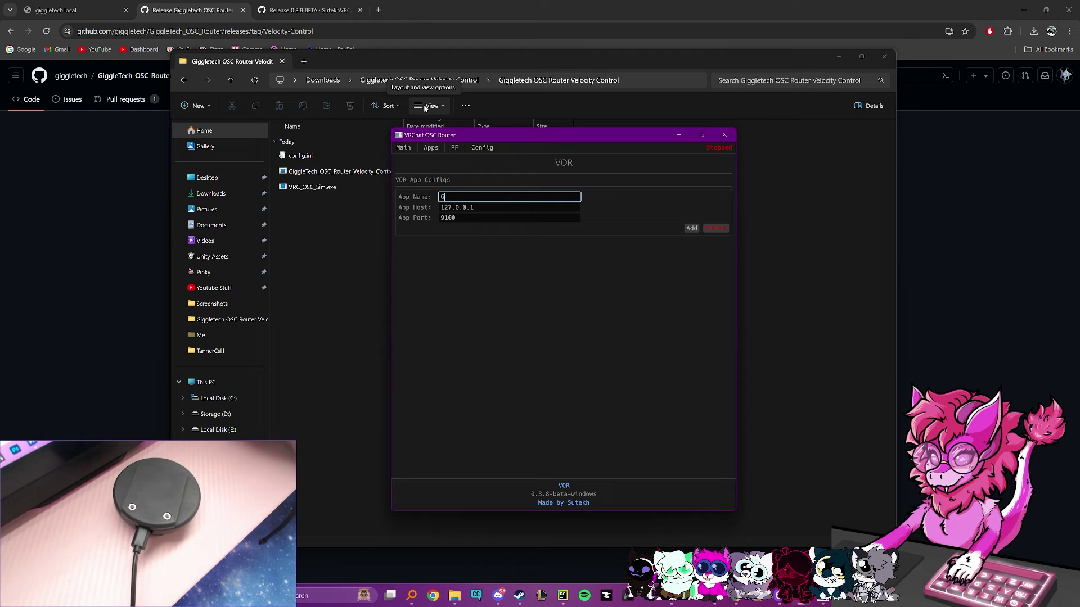
type("iggle Tech")
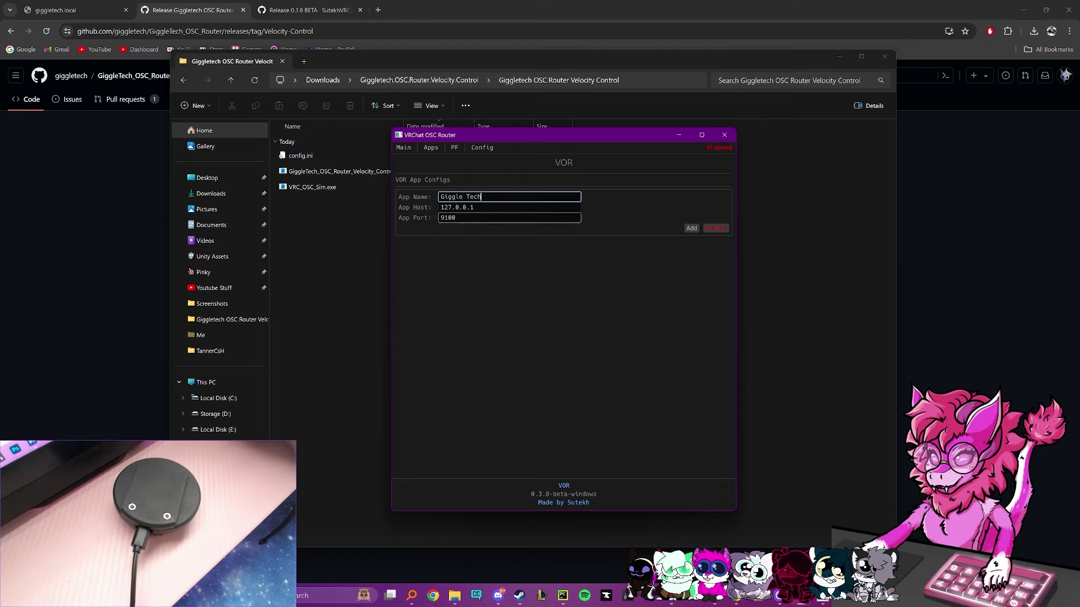
left_click(444, 219)
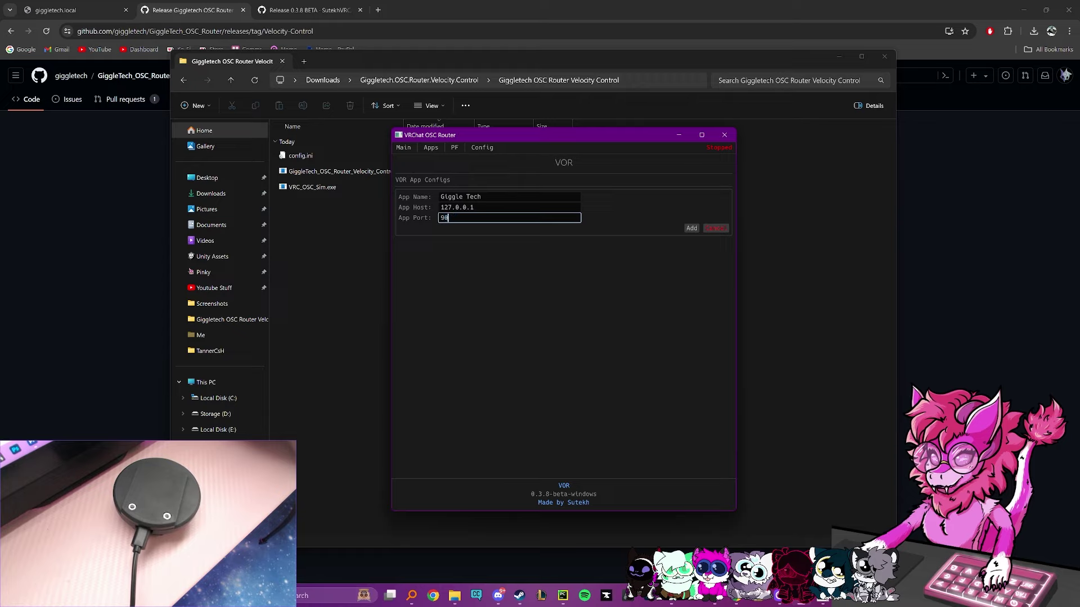
type("9000")
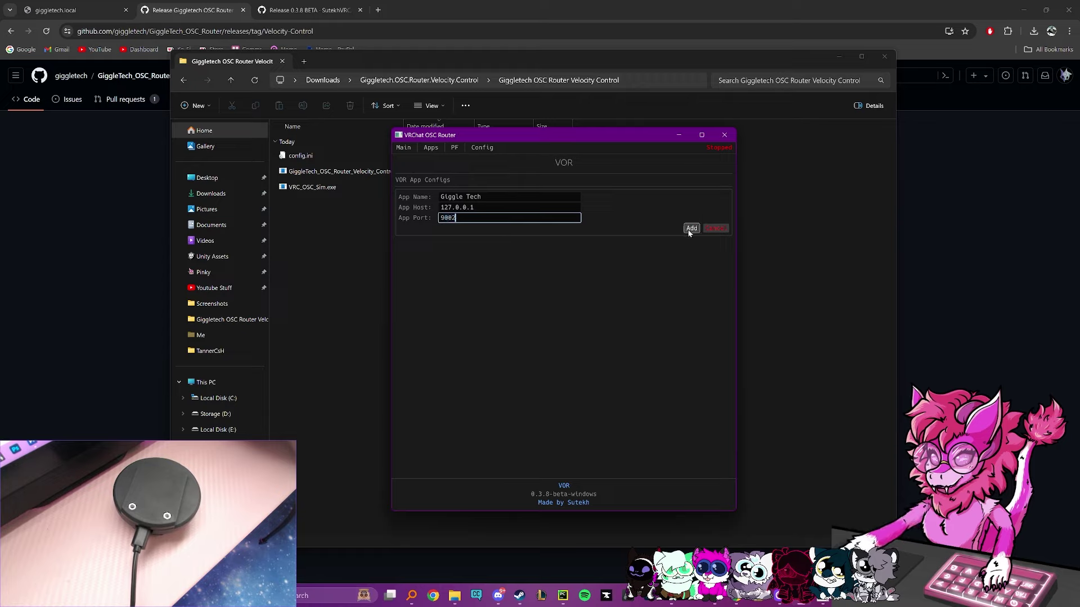
left_click(692, 229)
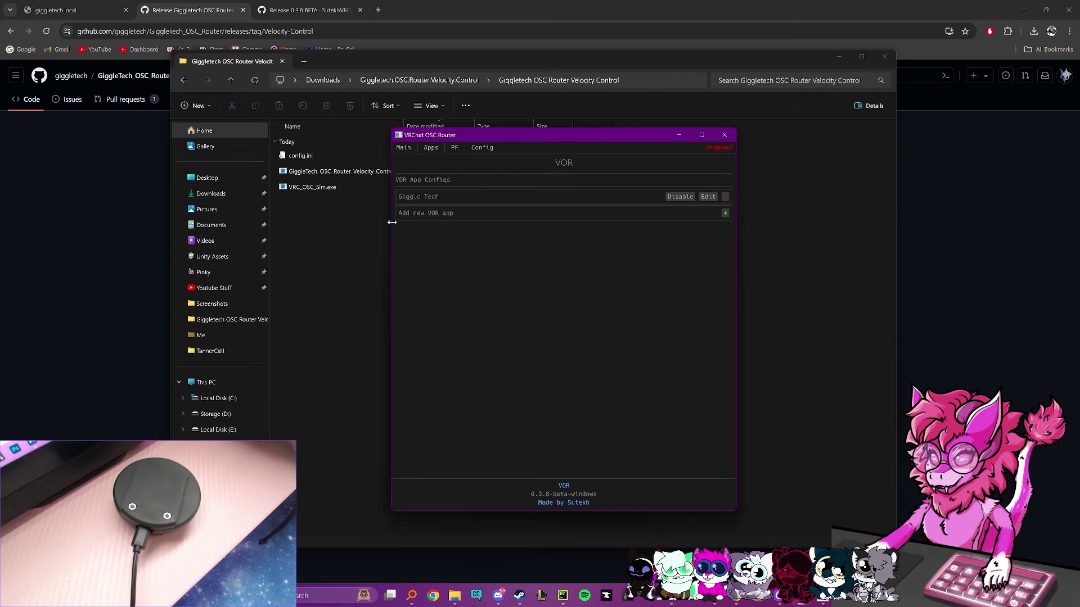
Launch VRCFaceTracking from Windows search with 'vrc'
left_click(330, 586)
type("vrc")
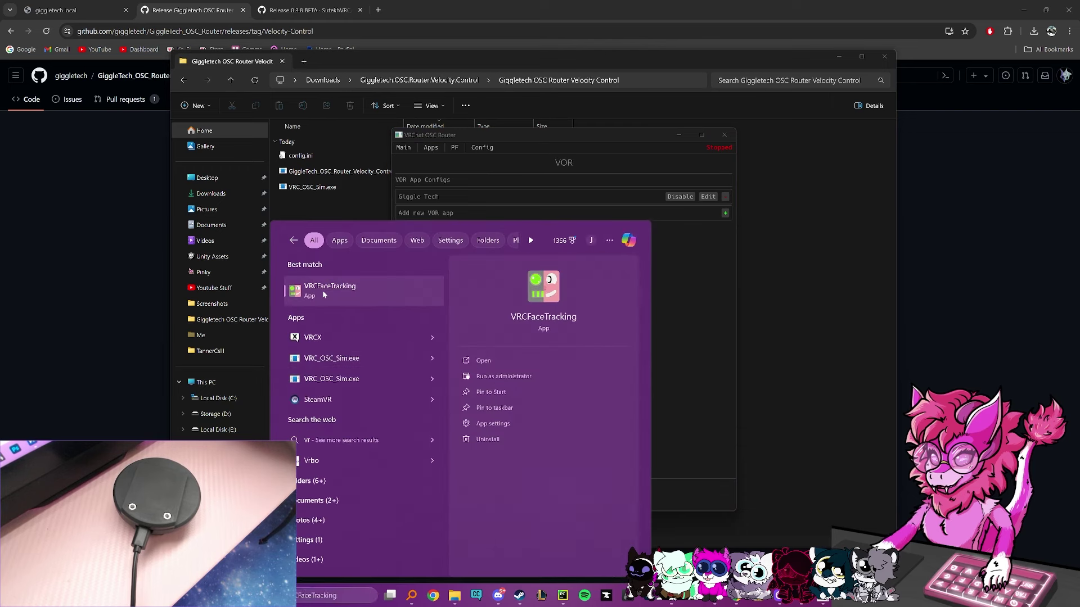
key("Escape")
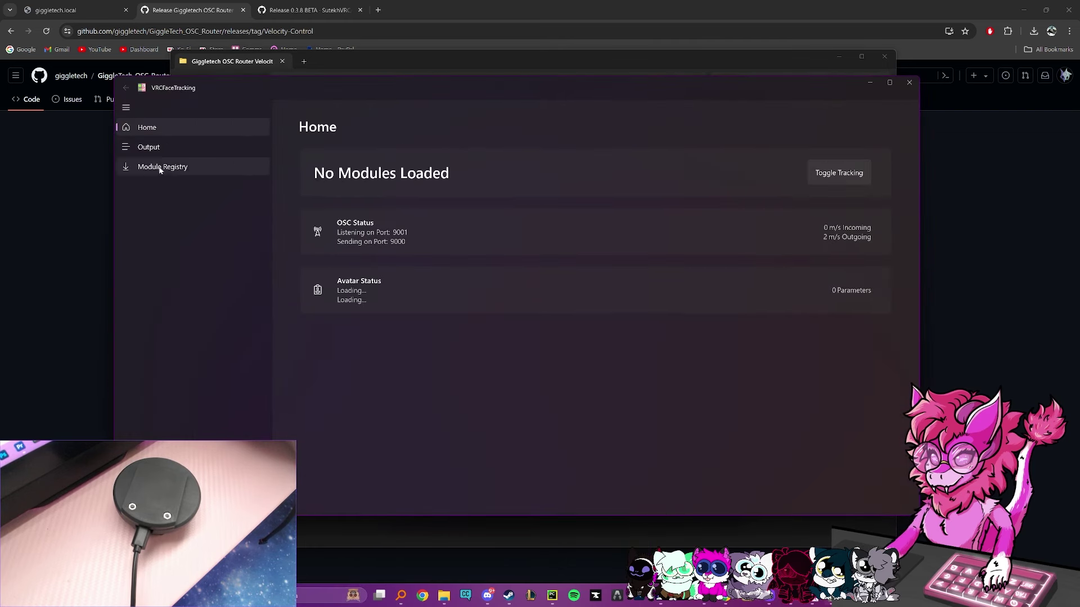
left_click_drag(275, 92, 286, 88)
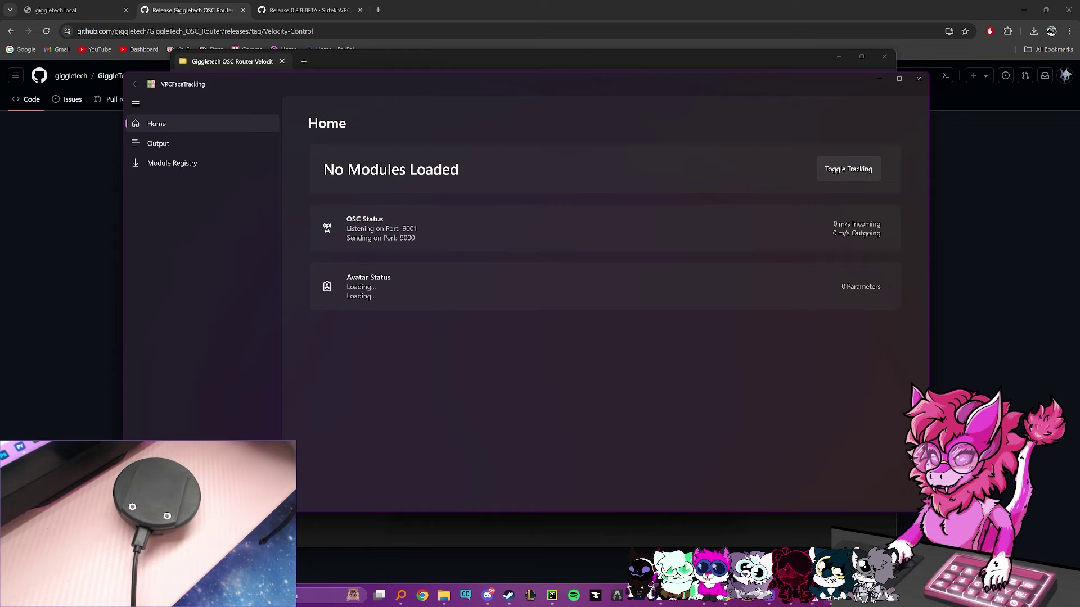
Change the OSC receive port in VRCFaceTracking settings from 9001 to 9003
left_click(157, 494)
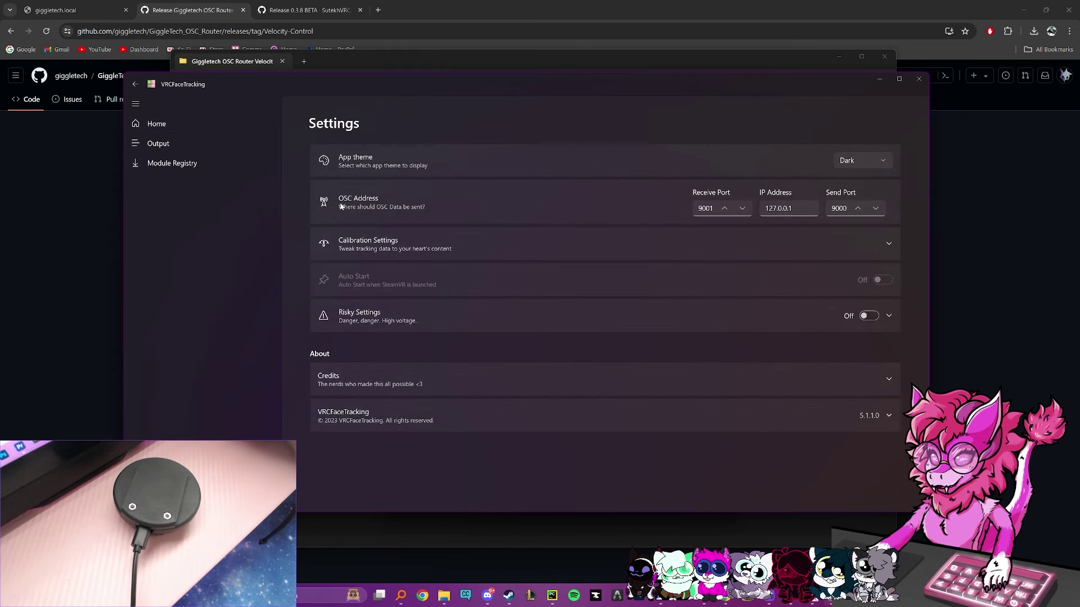
left_click(708, 208)
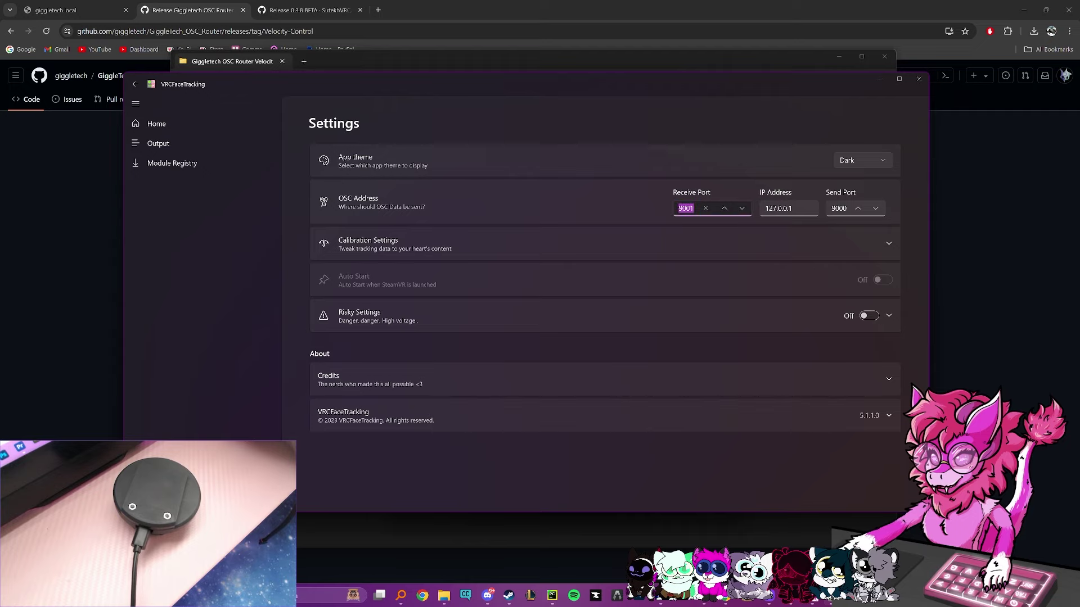
left_click(691, 208)
key("Right")
type("3")
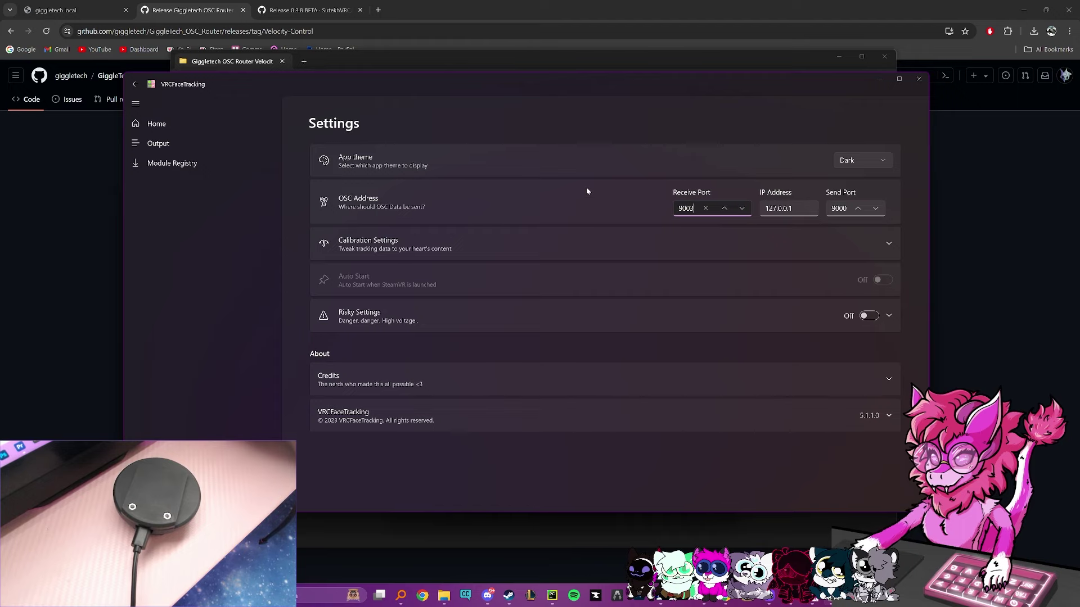
left_click(586, 187)
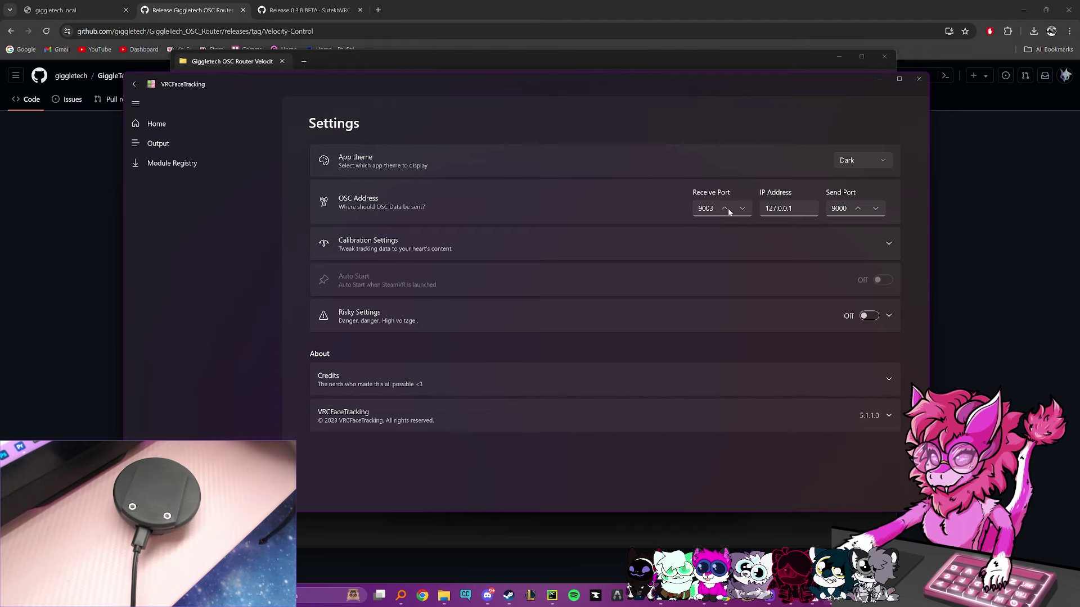
Minimize VRCFaceTracking and start a new VOR app entry named 'VRCFT'
left_click(168, 124)
left_click(879, 79)
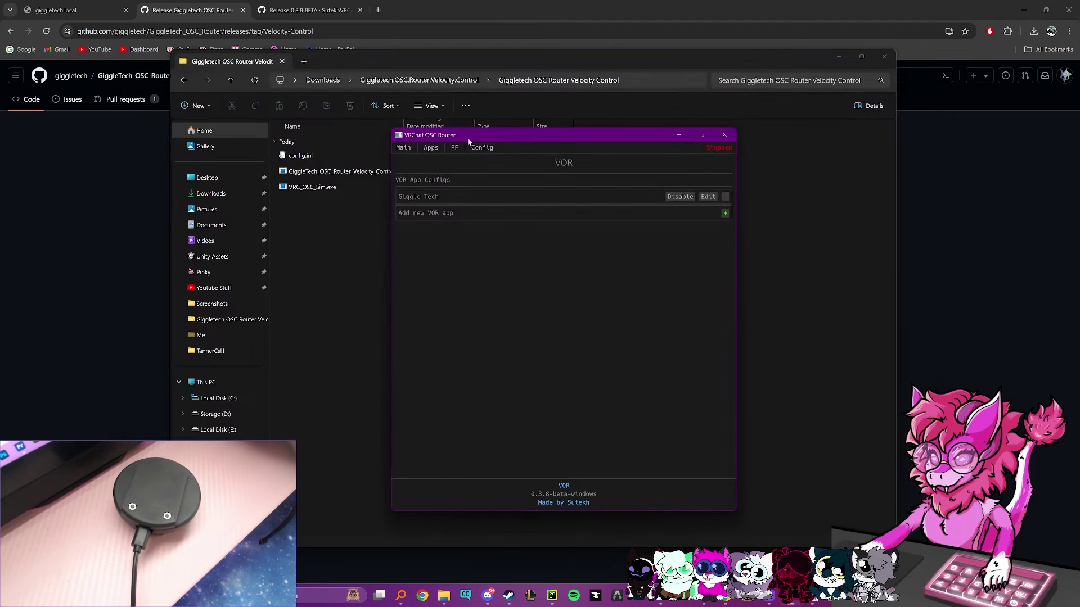
left_click(481, 144)
left_click(723, 211)
left_click(573, 209)
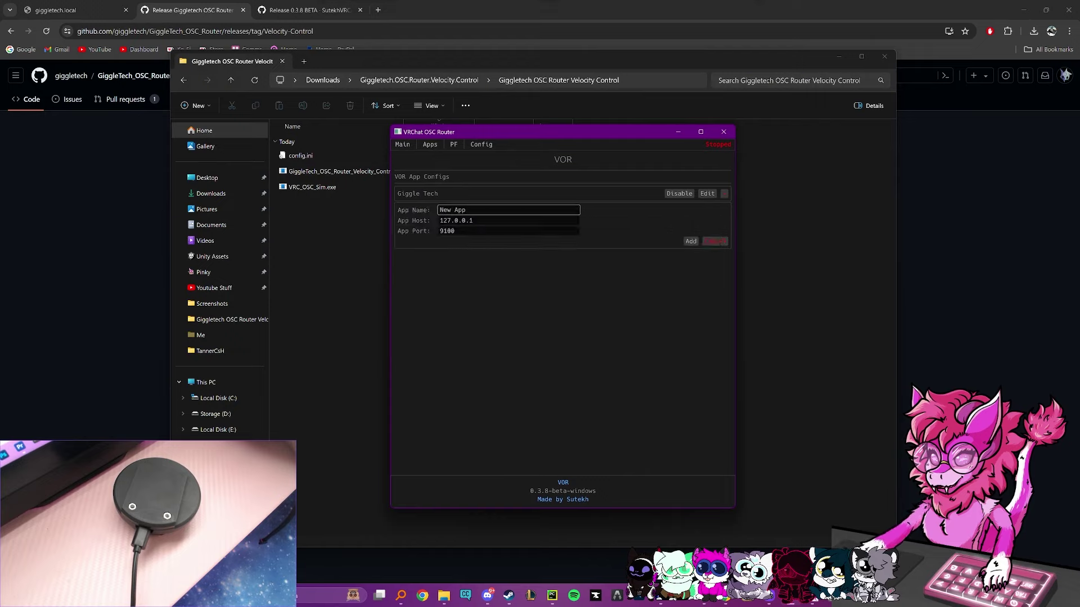
key("BackSpace")
key("BackSpace")
key("BackSpace")
key("BackSpace")
key("BackSpace")
key("BackSpace")
key("BackSpace")
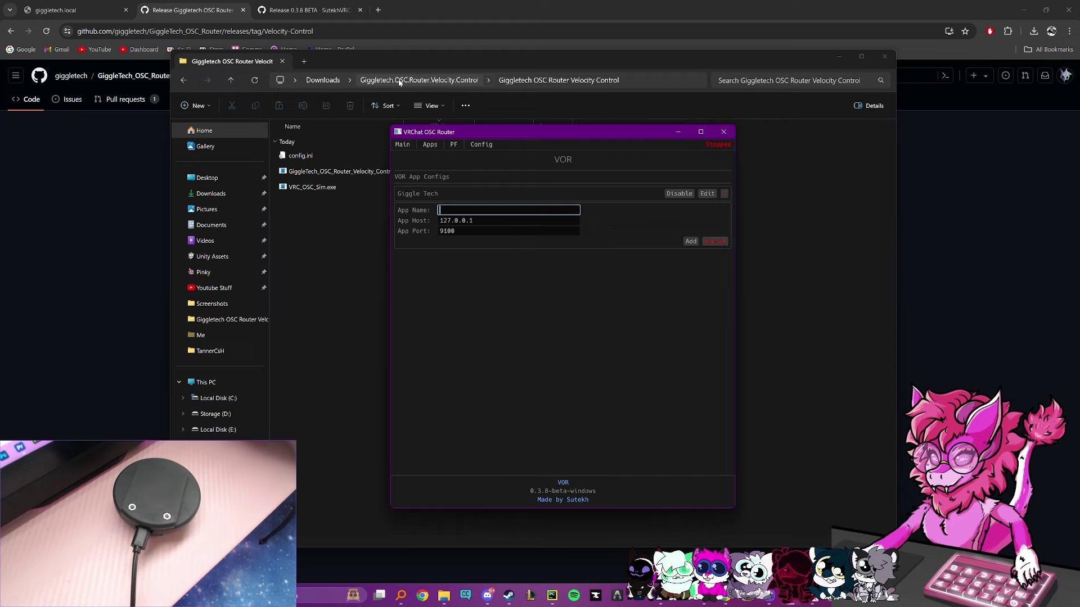
type("VRCFT")
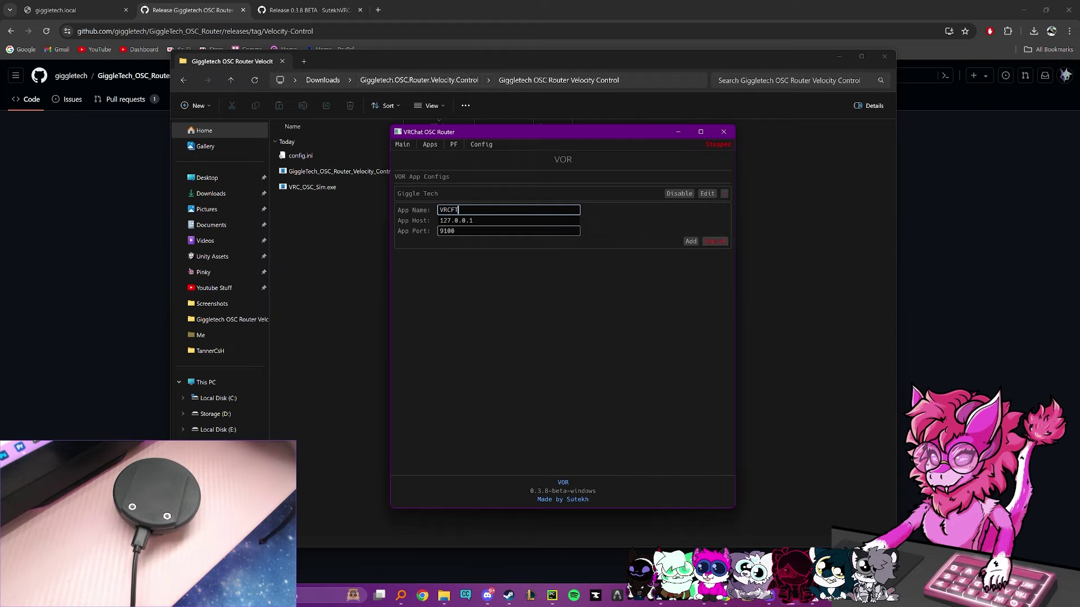
Set the VRCFT app port to 9003, add it, and return to VOR's main page
left_click_drag(467, 231, 444, 231)
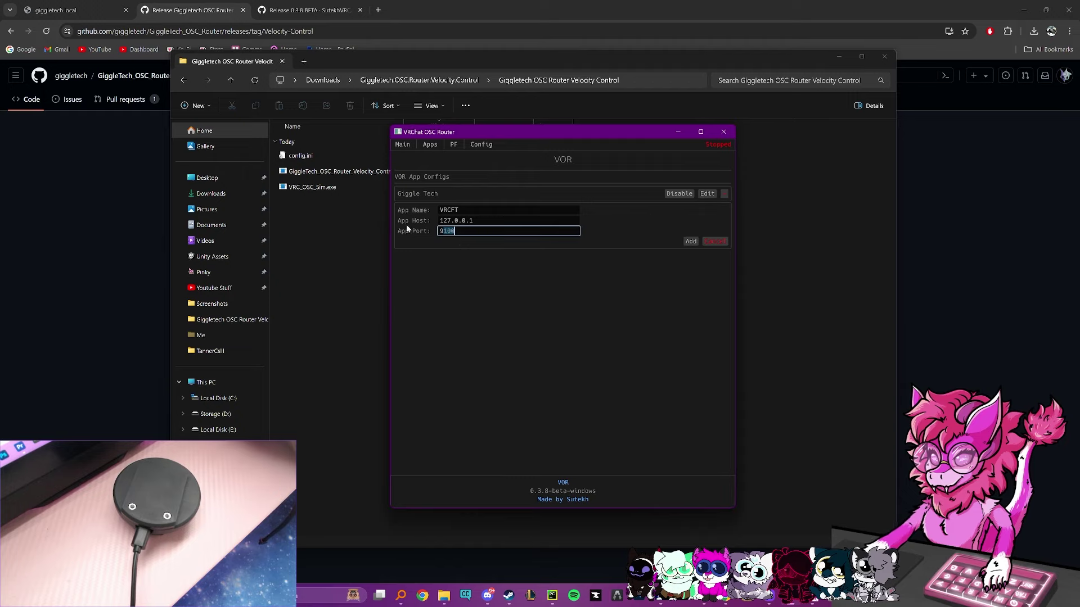
type("003")
left_click(599, 301)
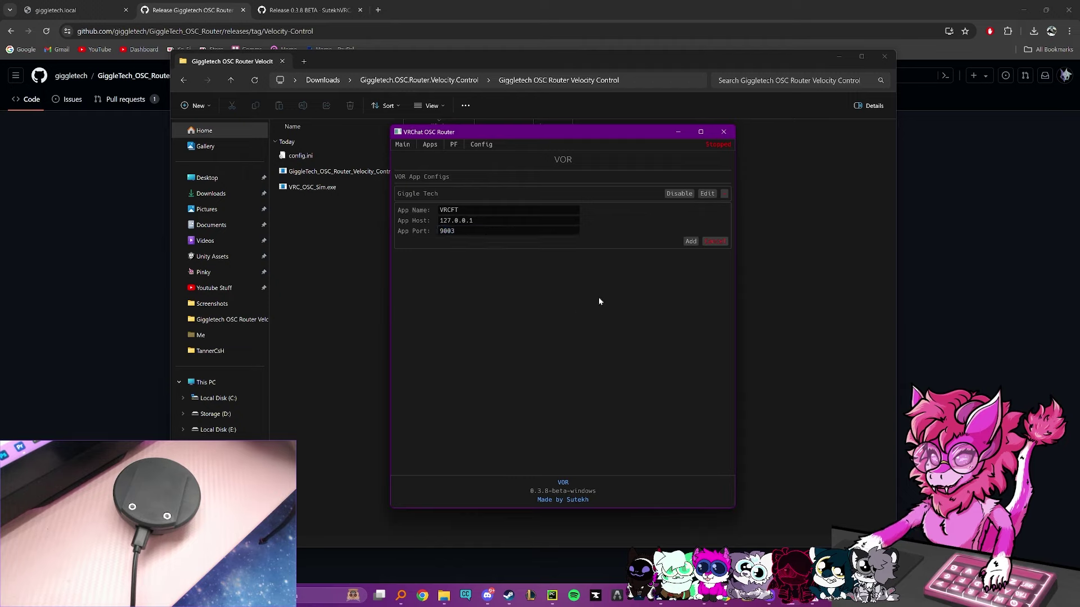
left_click(690, 242)
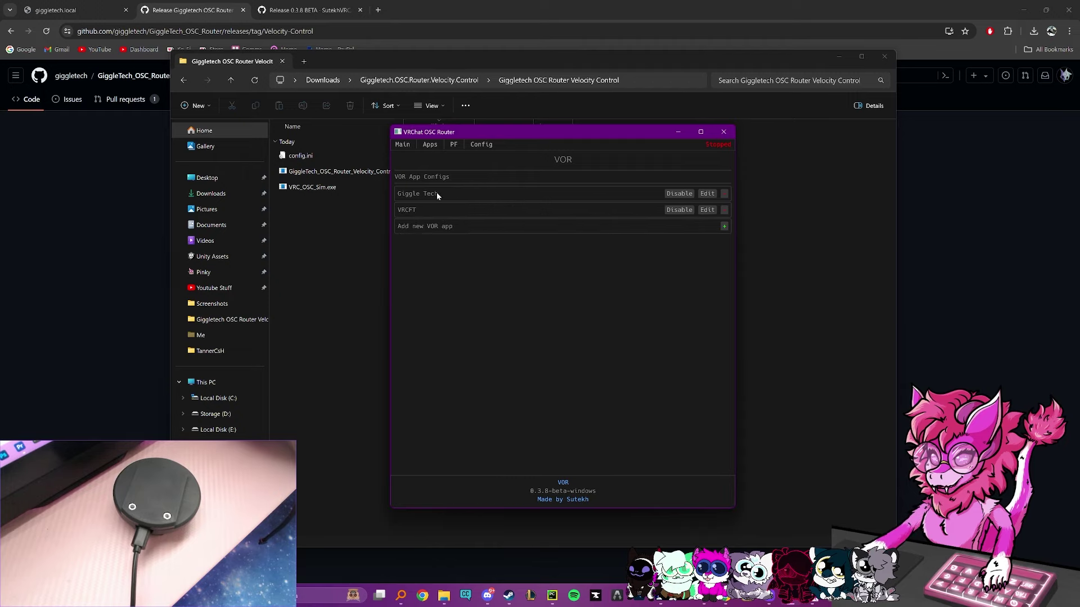
left_click(403, 145)
left_click_drag(456, 133, 441, 132)
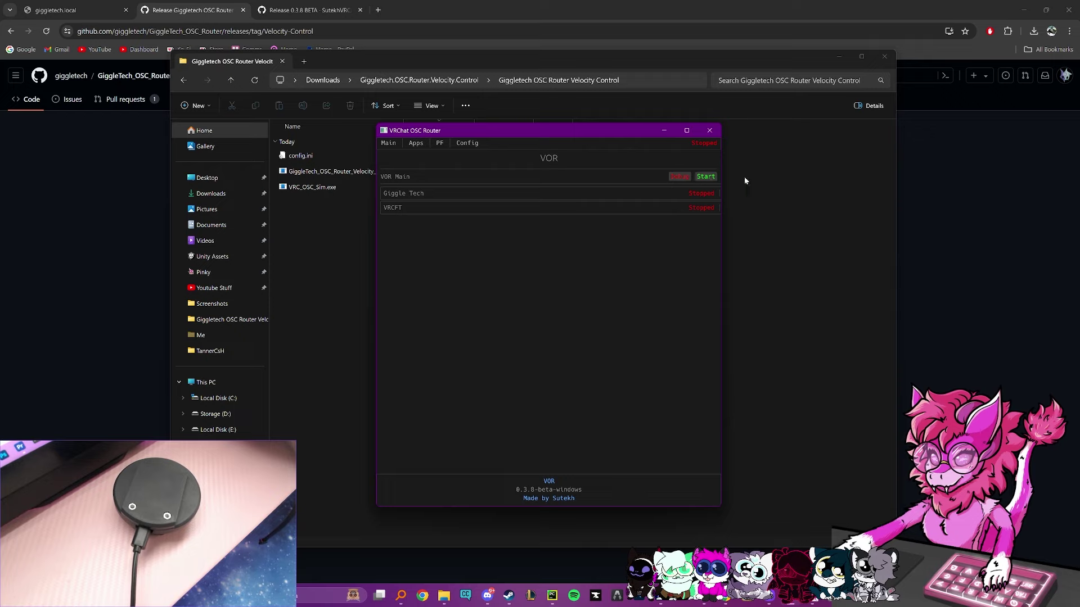
left_click(680, 177)
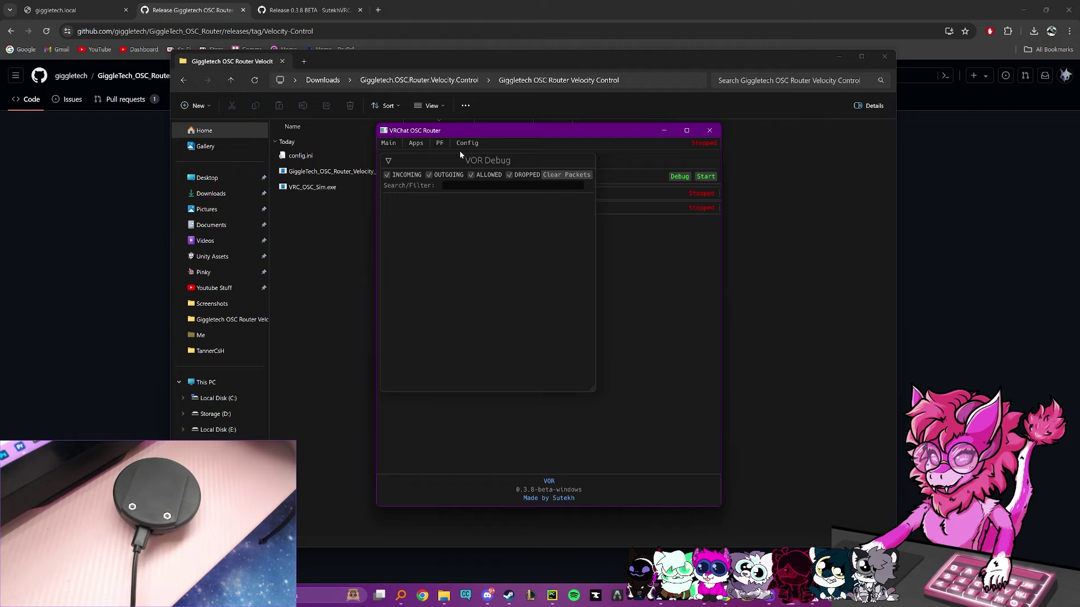
left_click_drag(512, 161, 598, 204)
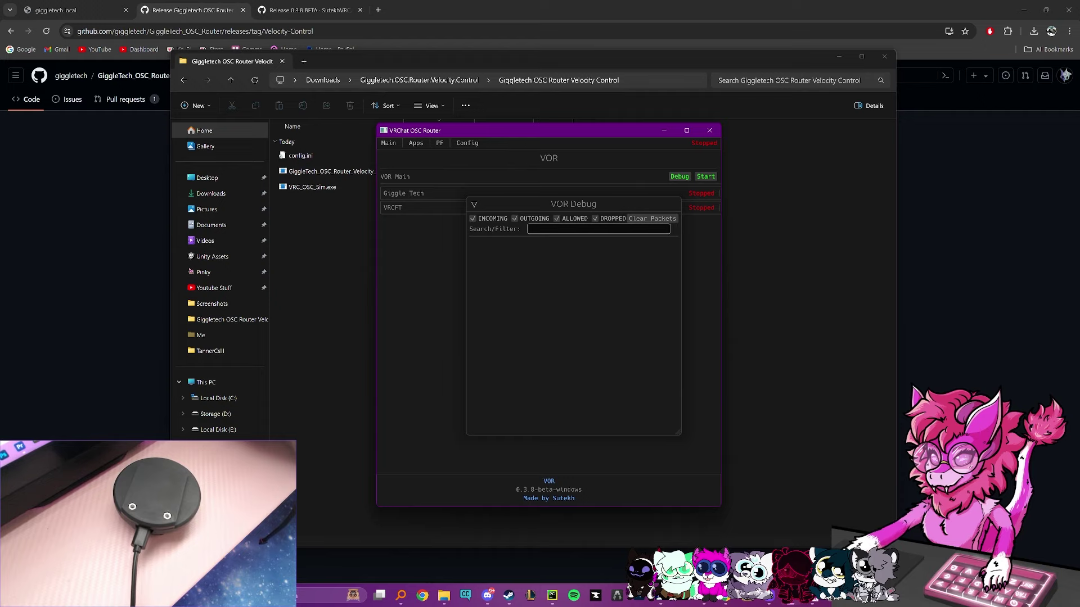
left_click(680, 177)
left_click_drag(534, 139, 715, 154)
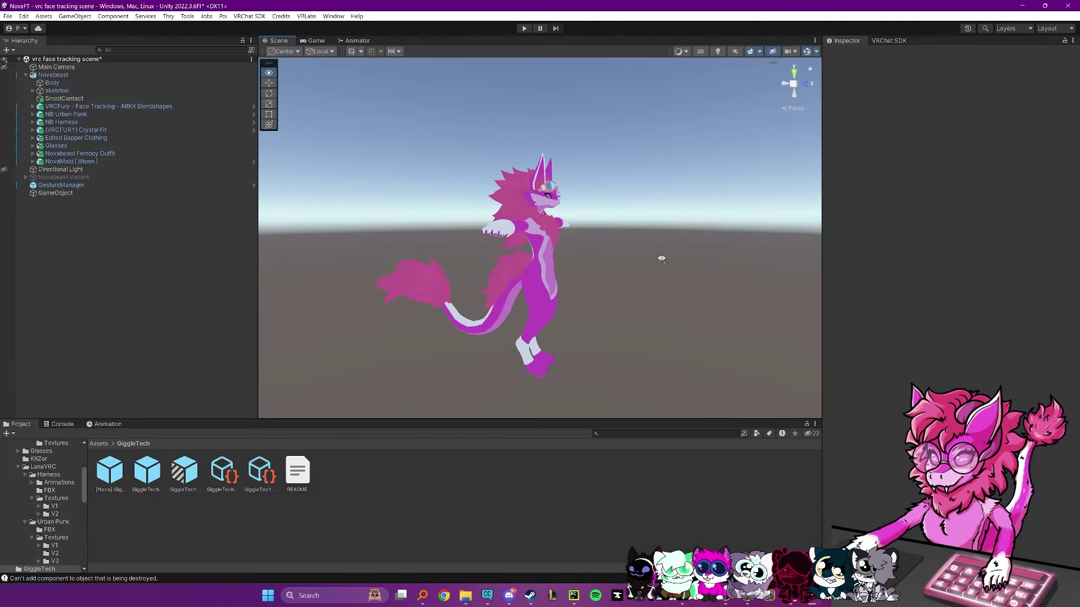
Download GiggleTech_VRCF_Prefab.unitypackage from the #prefabs channel in Discord
left_click_drag(661, 258, 634, 277)
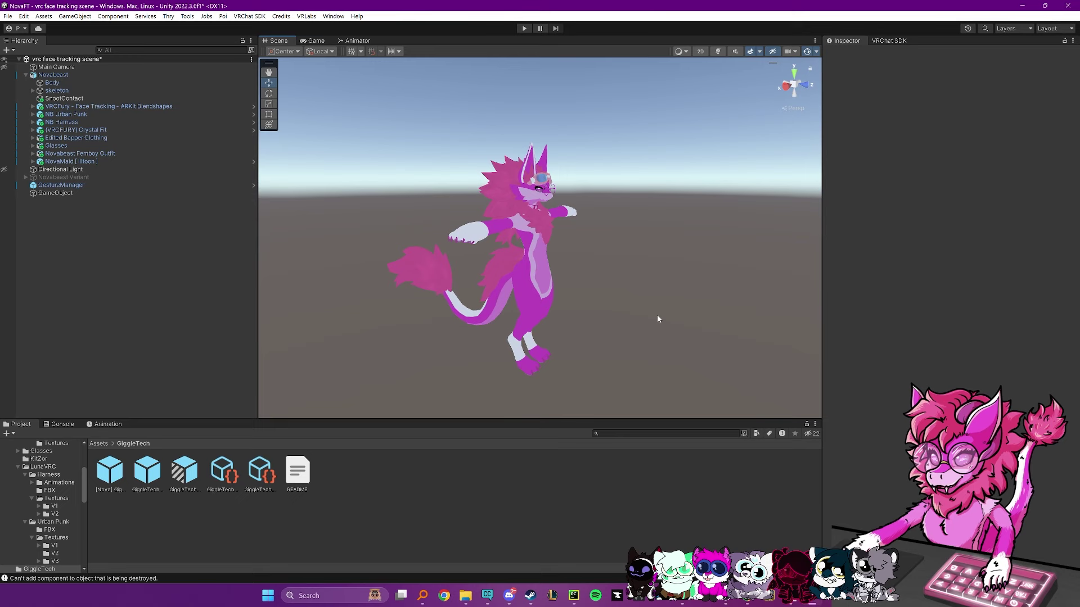
left_click_drag(661, 238, 609, 208)
key("alt+Tab")
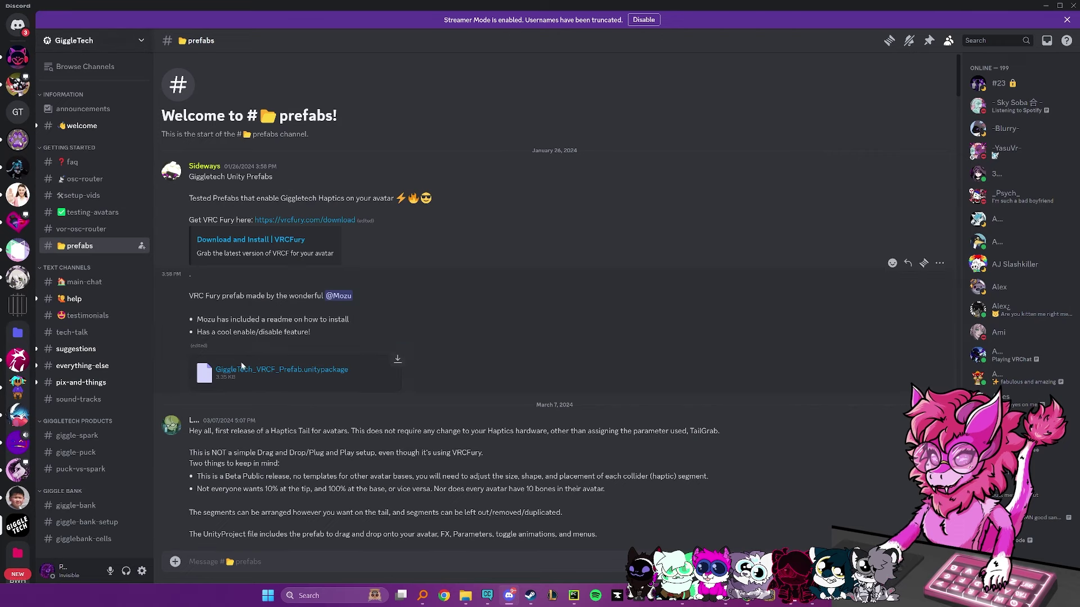
left_click_drag(342, 387, 194, 276)
left_click(311, 313)
left_click(398, 361)
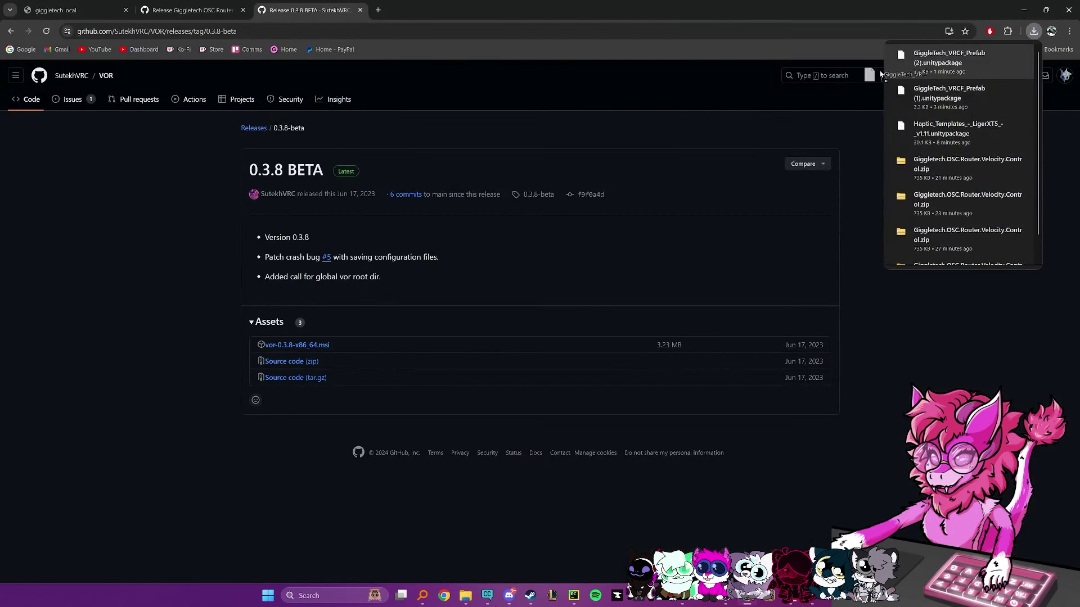
Import the prefab package and nest GiggleTech Main Object under the Novabeast avatar
key("alt+Tab")
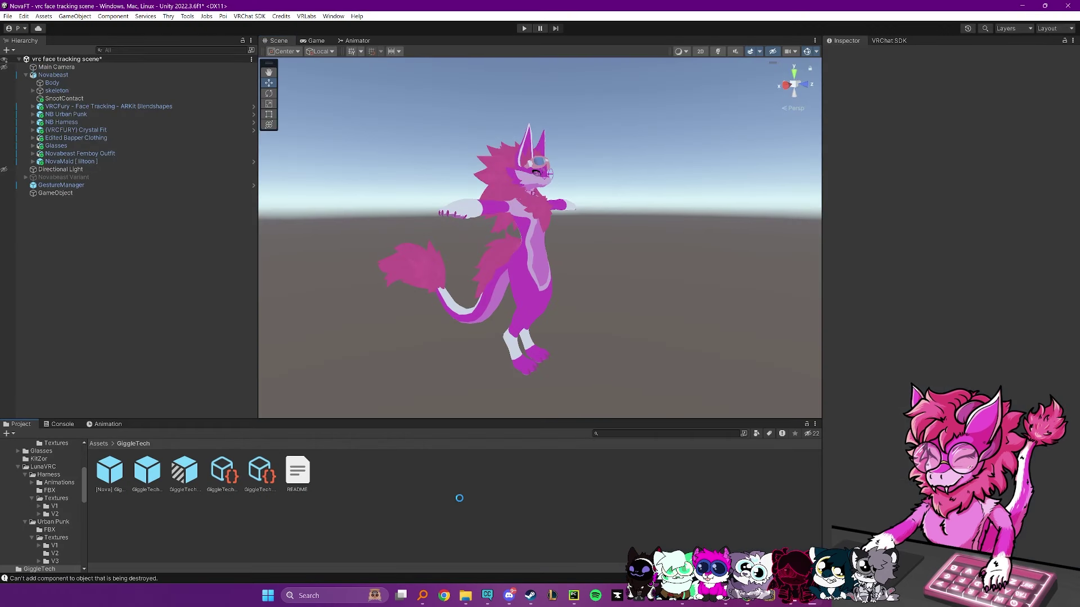
left_click(557, 428)
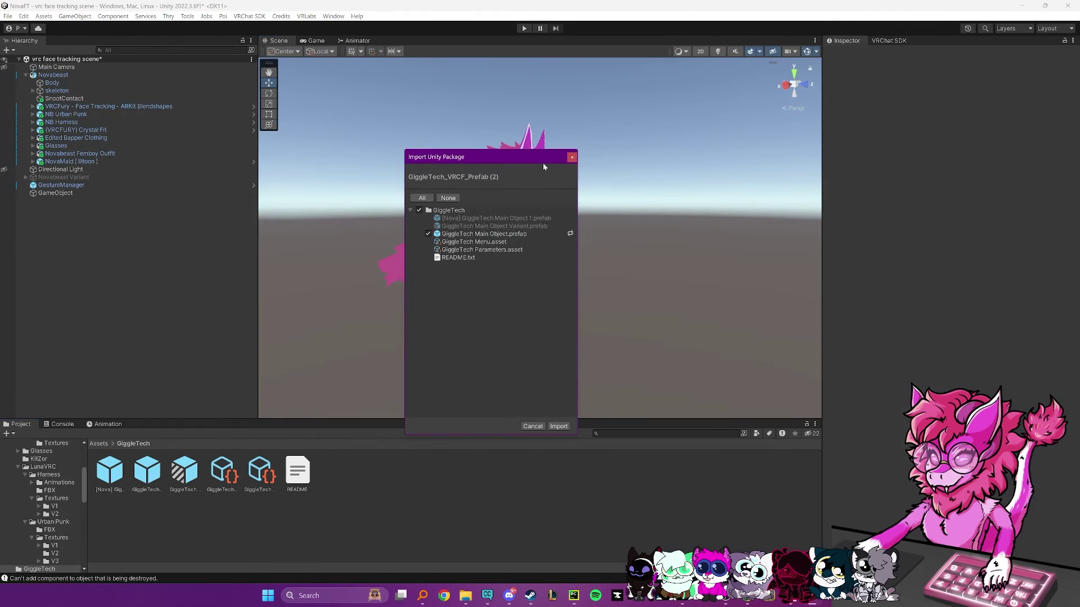
left_click(147, 476)
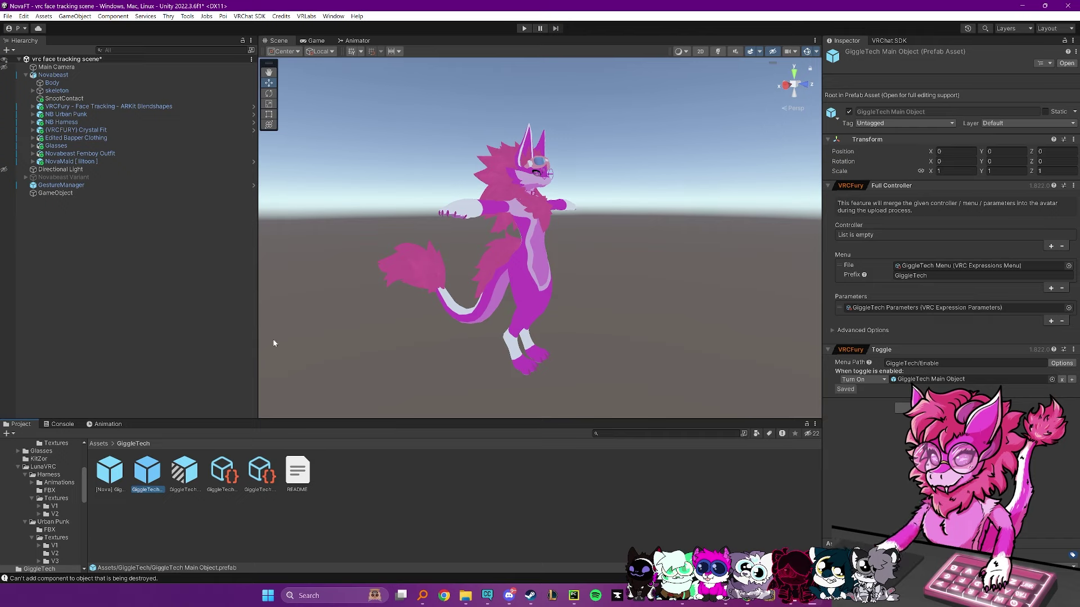
left_click_drag(153, 487, 65, 214)
left_click_drag(71, 257, 51, 241)
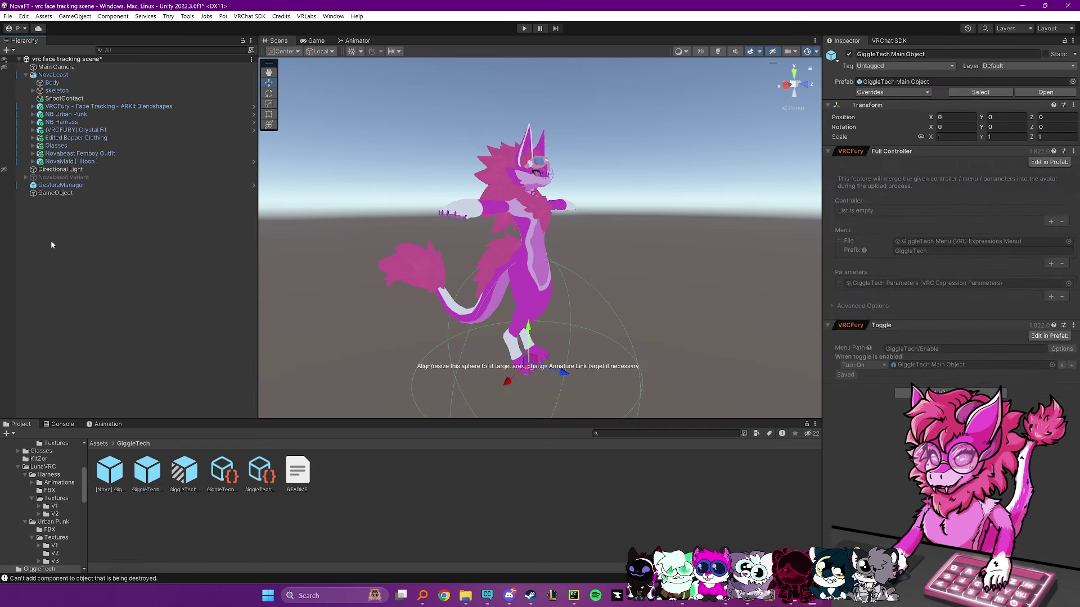
left_click_drag(58, 203, 48, 76)
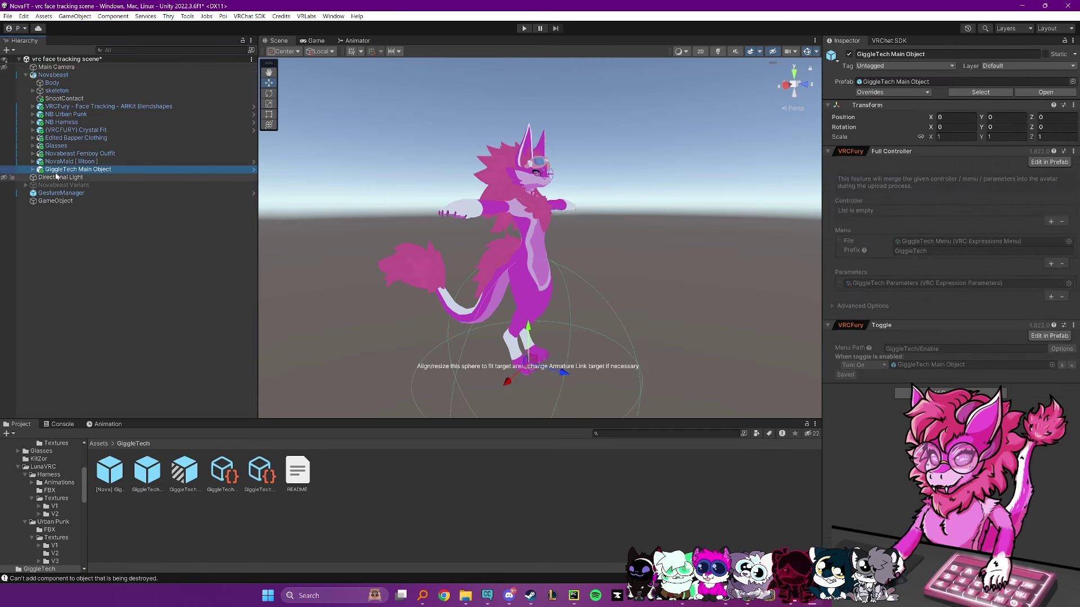
Move GiggleTech Main Object up onto the head and scale it to about 0.1325
left_click_drag(391, 289, 589, 292)
scroll(500, 248, "up", 2)
left_click_drag(524, 367, 538, 156)
left_click_drag(554, 194, 524, 262)
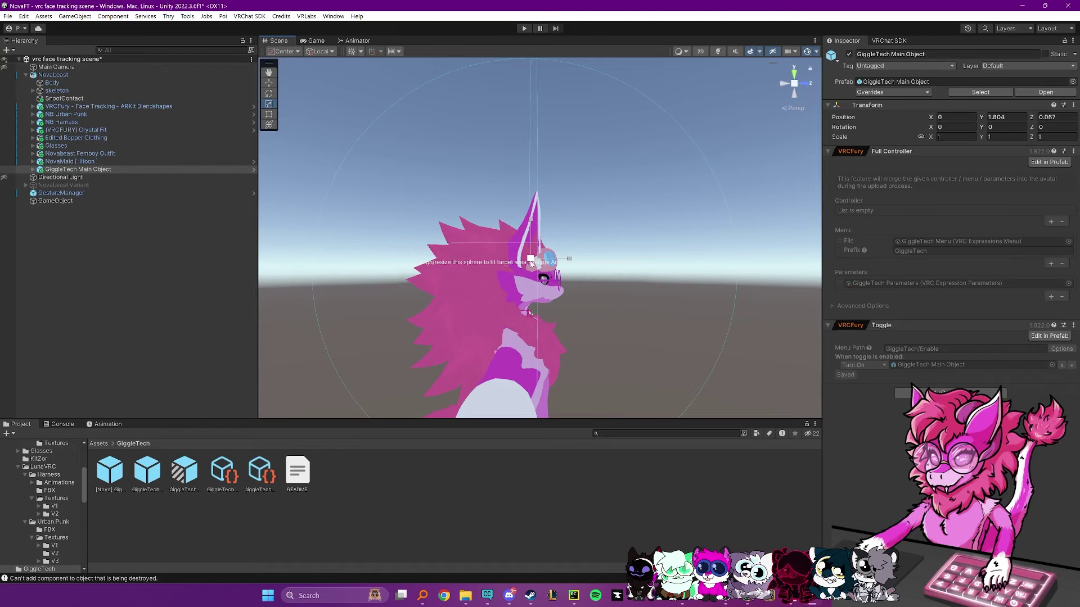
key("f")
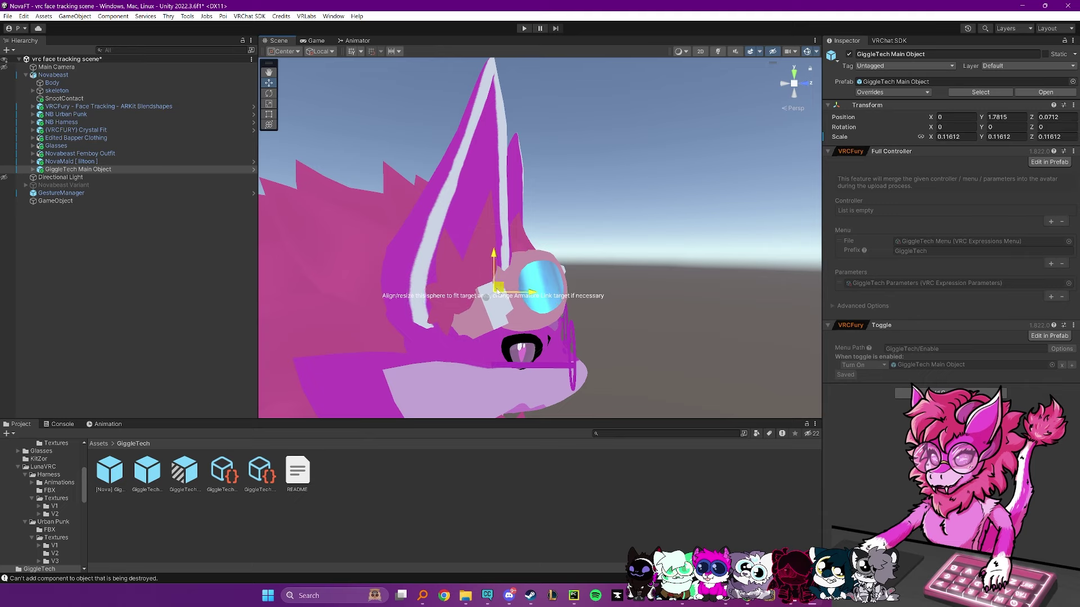
key("r")
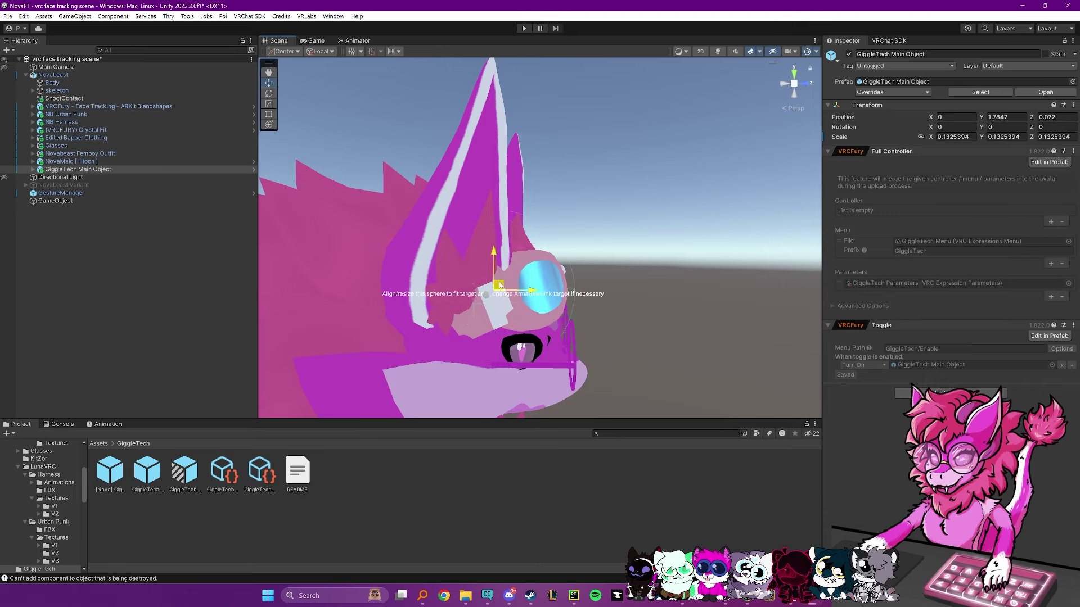
left_click_drag(611, 278, 270, 185)
left_click(98, 176)
left_click(81, 169)
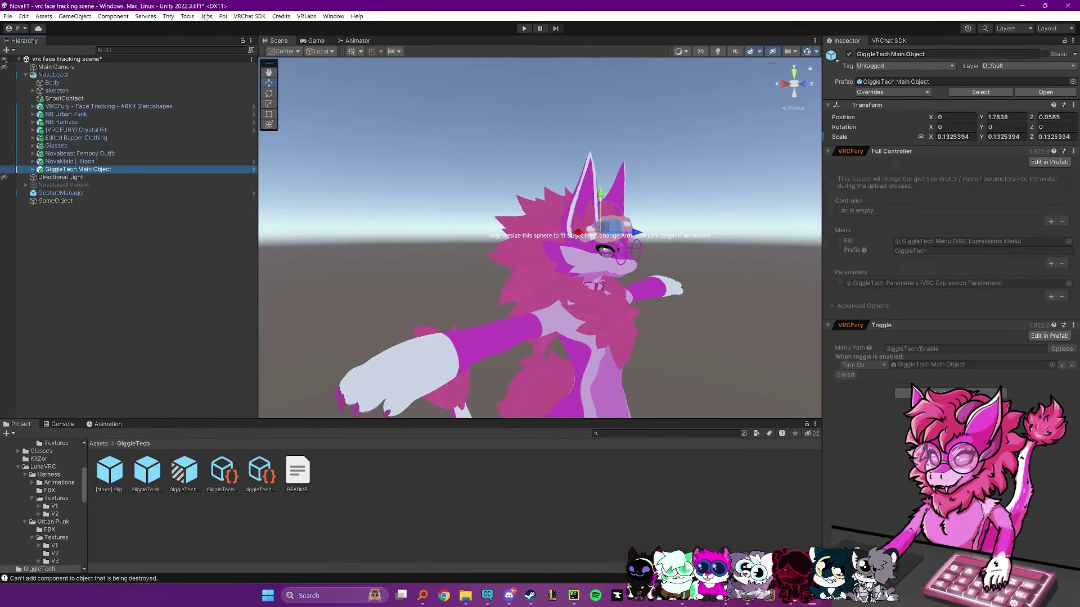
left_click(101, 318)
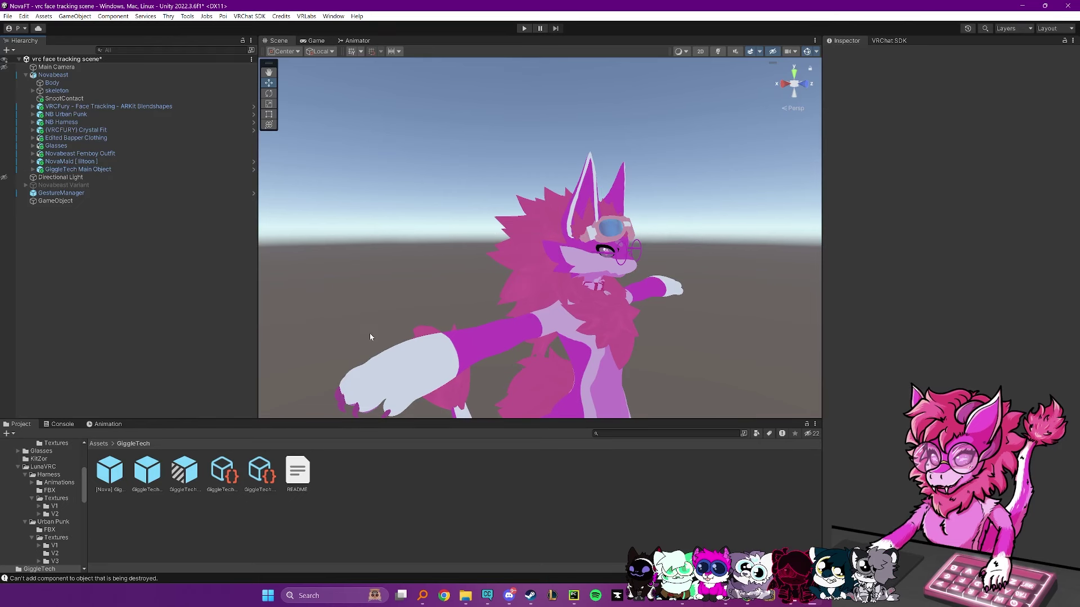
Open the NovaFT project from VRChat Creator Companion and return to the Unity scene view
left_click(493, 602)
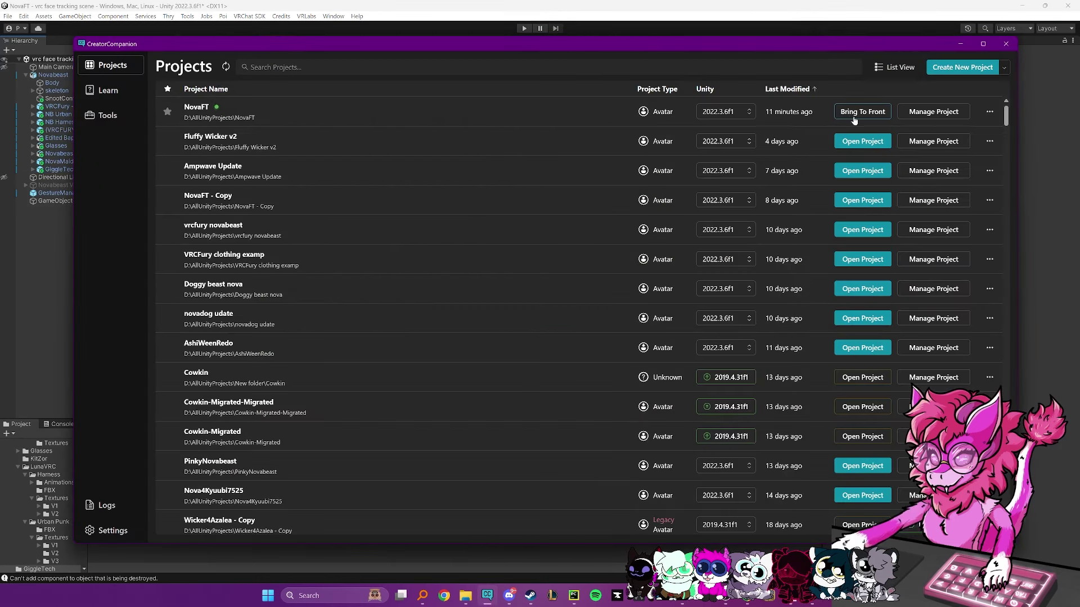
left_click(922, 114)
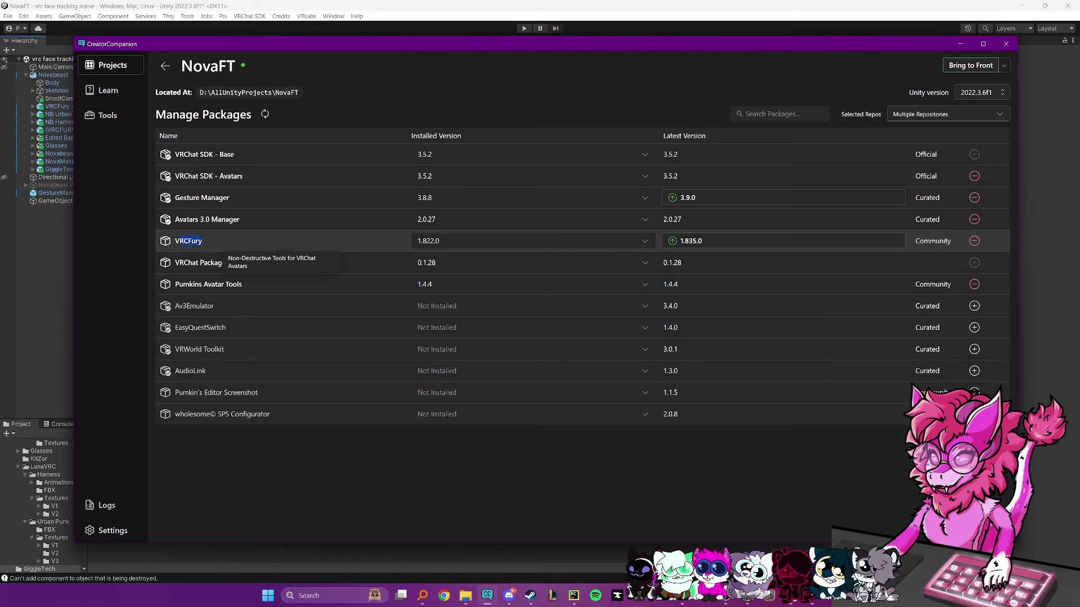
left_click(970, 65)
left_click_drag(527, 333, 565, 208)
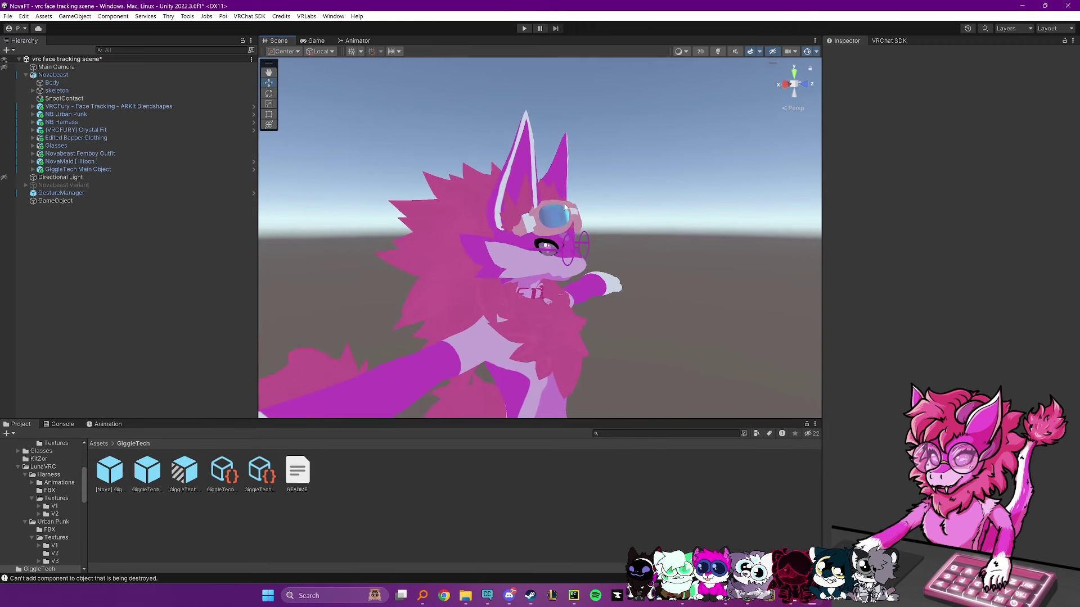
Show the VRChat SDK Control Panel Builder page, scroll to Validations, and orbit around the avatar
left_click(249, 16)
left_click(263, 42)
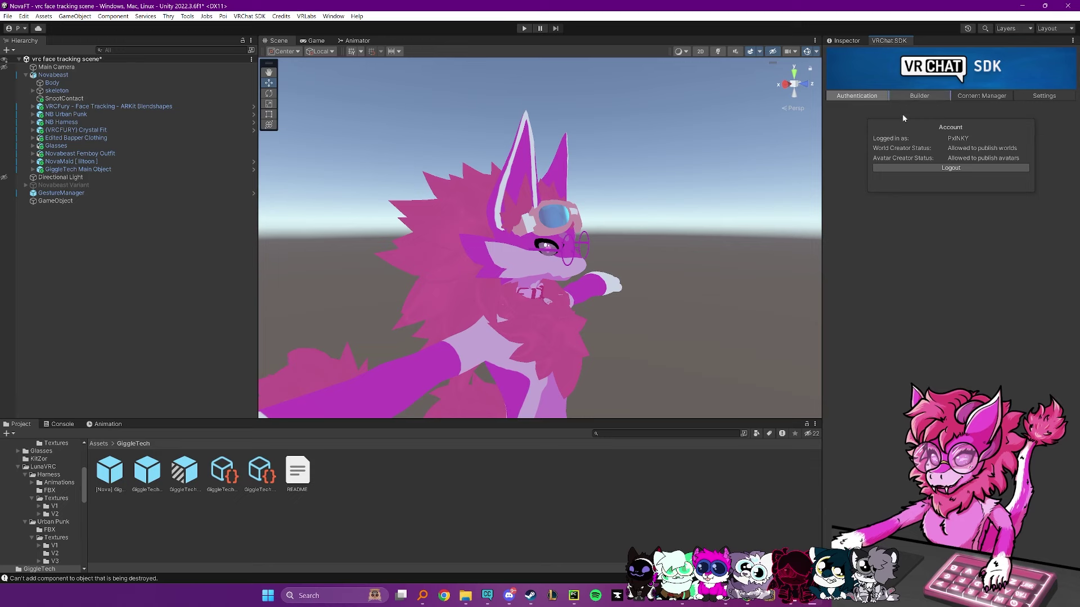
left_click(919, 96)
scroll(910, 316, "down", 3)
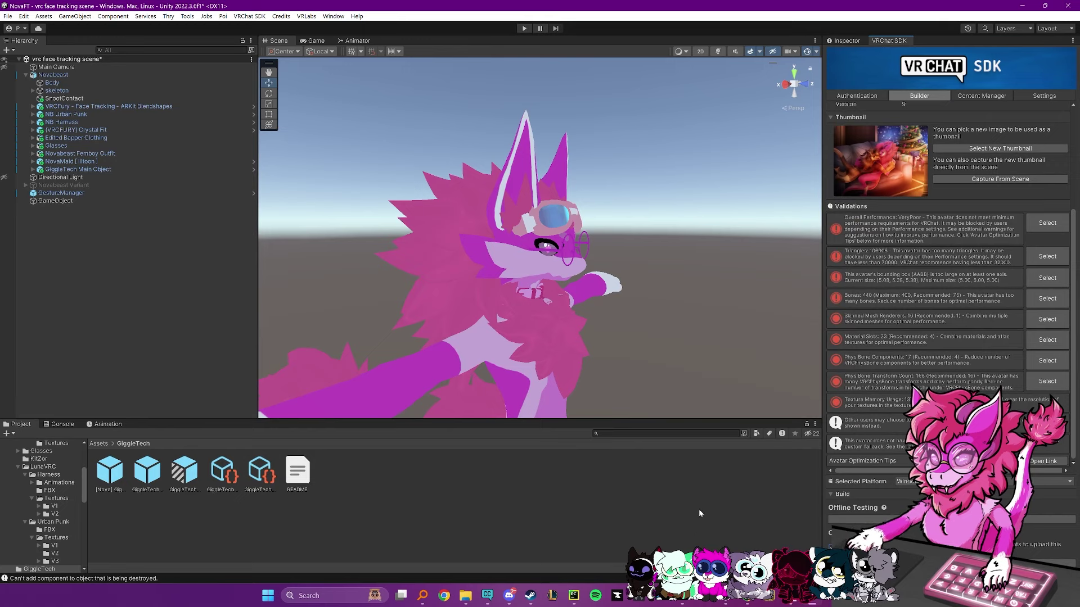
left_click_drag(497, 324, 951, 322)
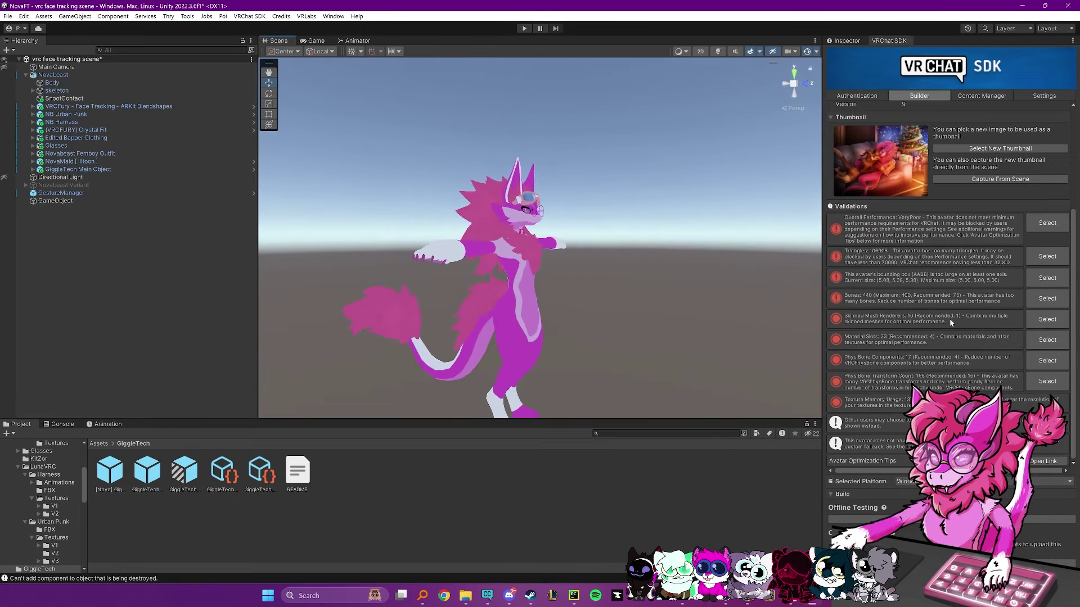
left_click_drag(627, 256, 631, 154)
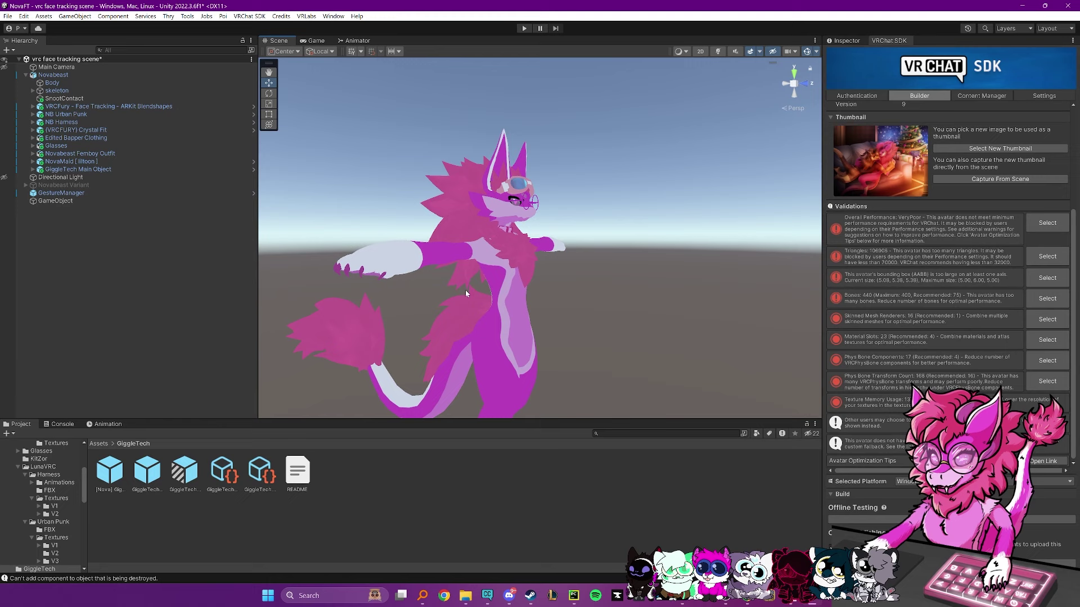
left_click_drag(466, 293, 482, 143)
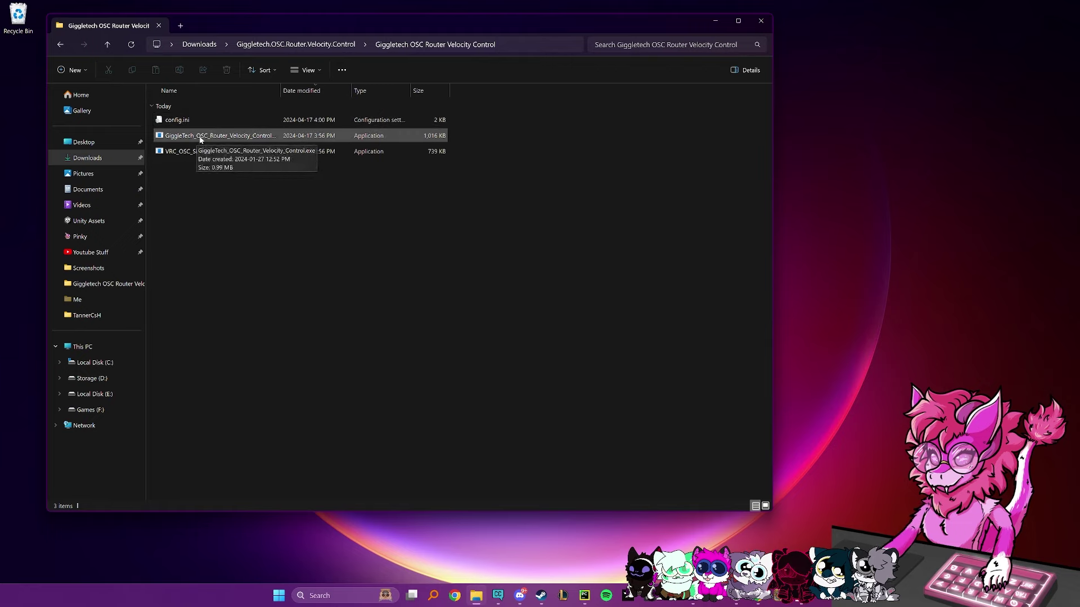
Launch VRChat OSC Router from Windows search and move its window right
left_click(338, 596)
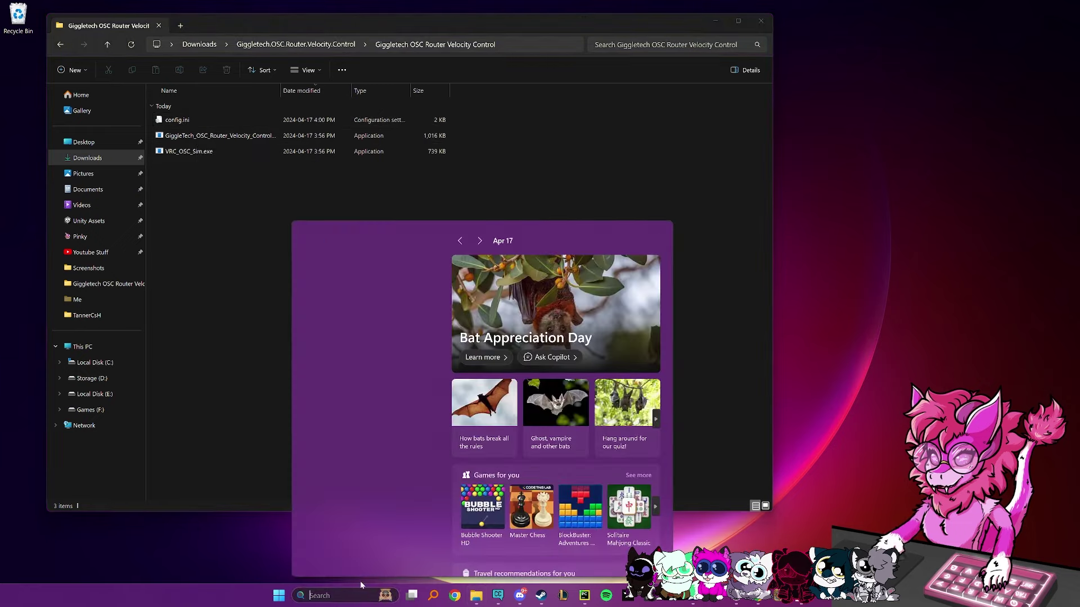
type("vrc")
left_click(338, 343)
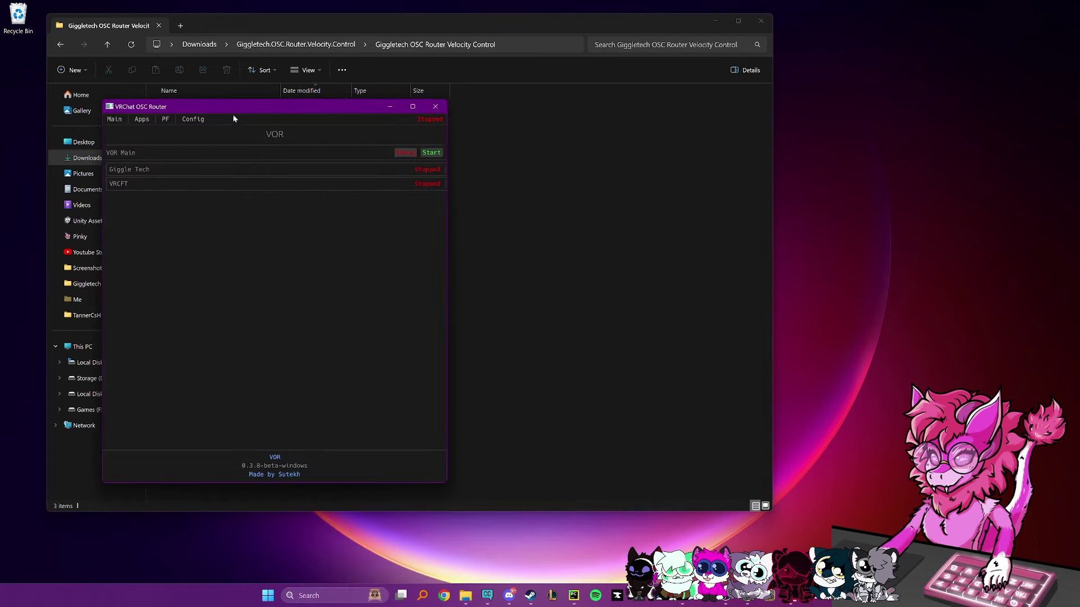
left_click_drag(224, 111, 774, 113)
Launch the GiggleTech OSC router program from its Velocity Control folder
left_click(302, 233)
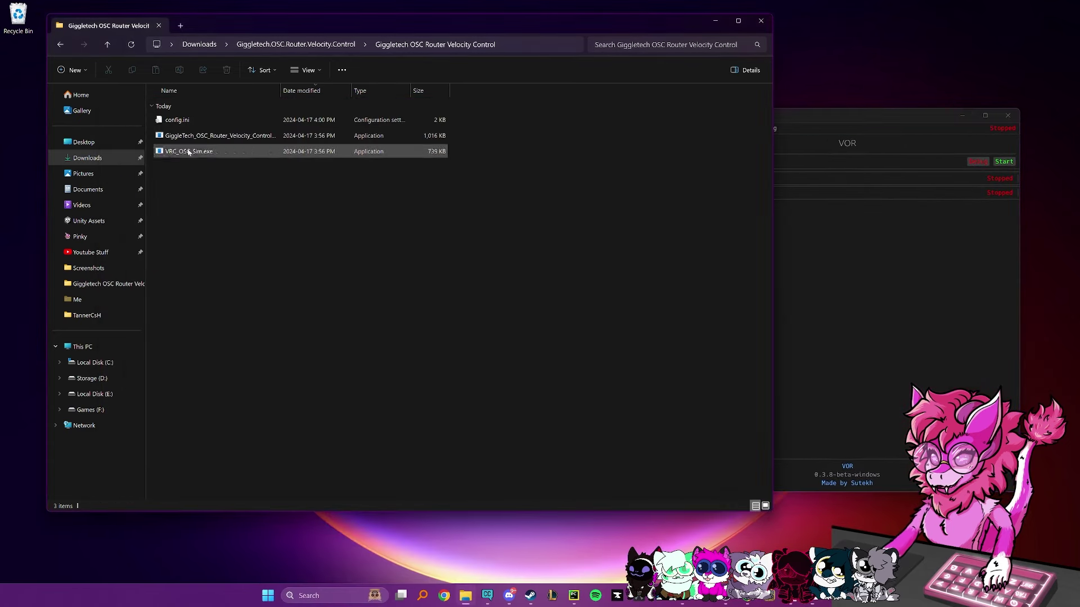
double_click(169, 140)
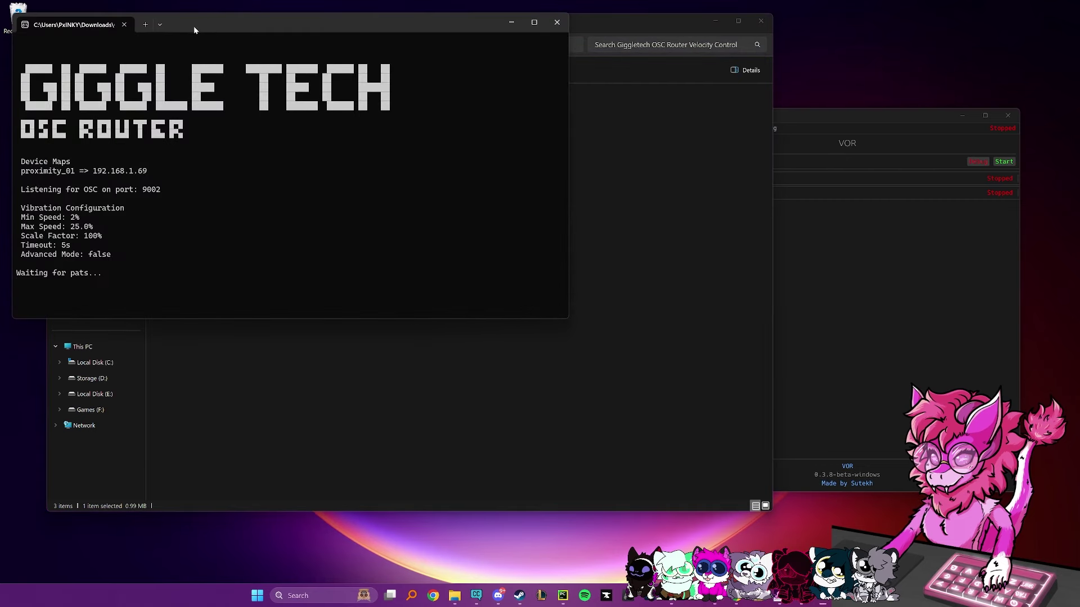
left_click_drag(194, 29, 234, 23)
key("super+s")
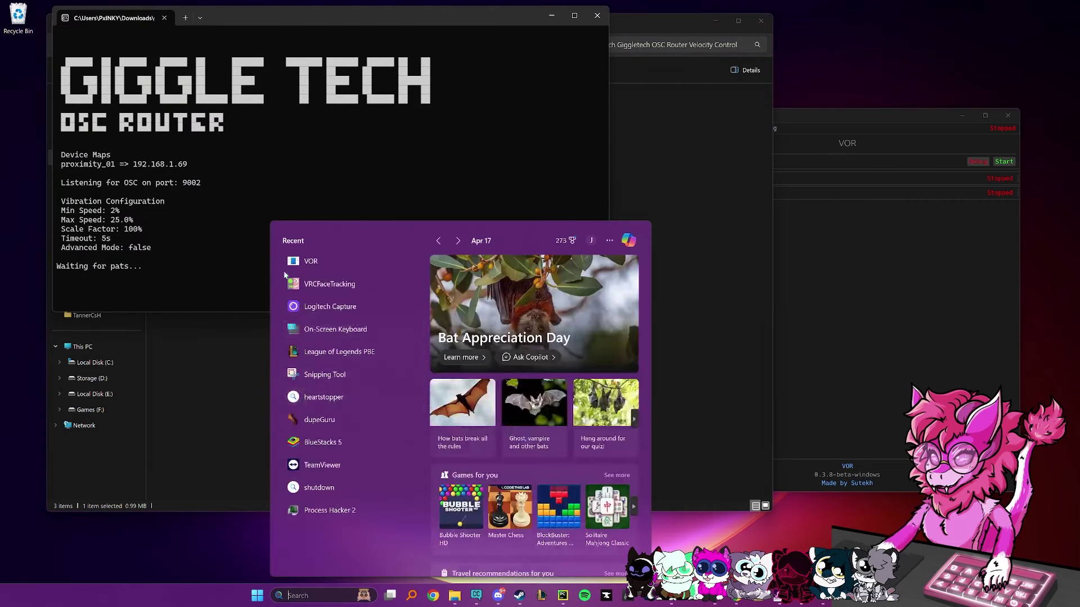
left_click(246, 201)
left_click(859, 241)
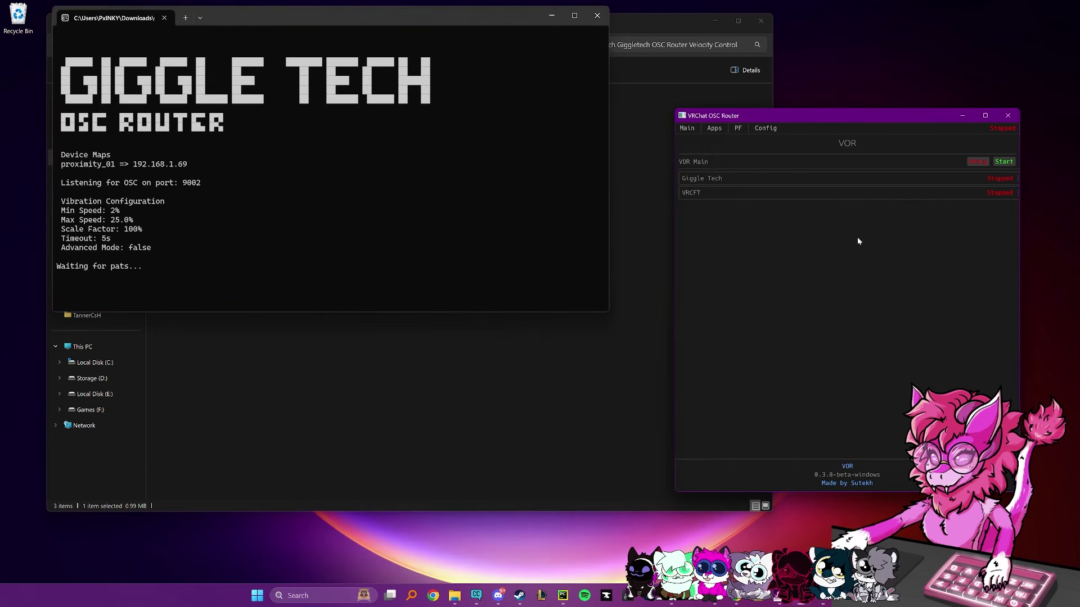
left_click(568, 493)
Launch VRCFaceTracking and start routing in VOR so Giggle Tech and VRCFT run
key("super")
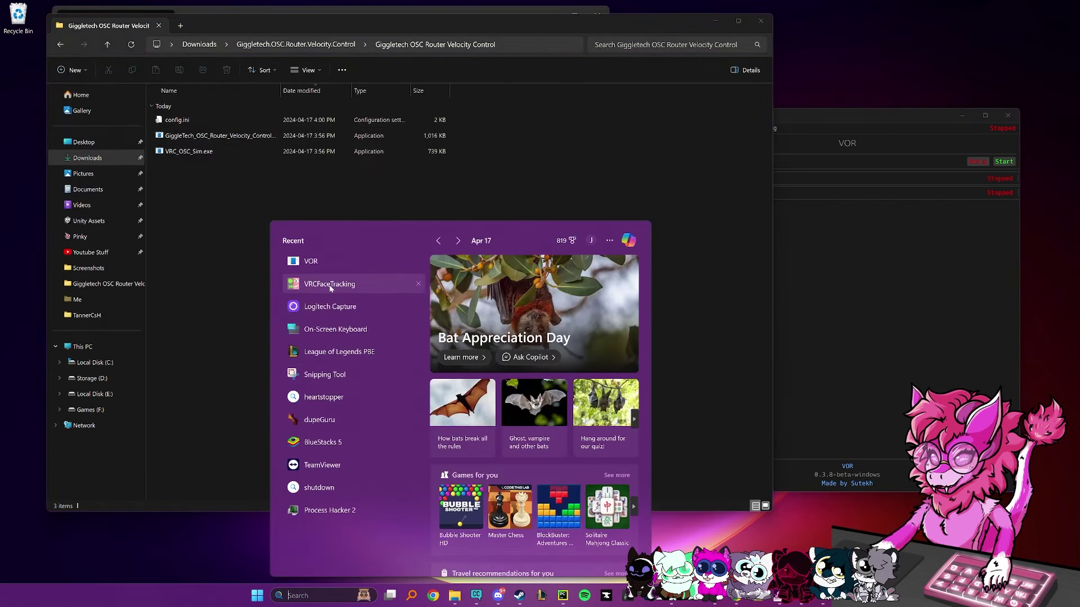
left_click(430, 109)
double_click(430, 120)
left_click_drag(318, 15, 404, 308)
left_click(723, 26)
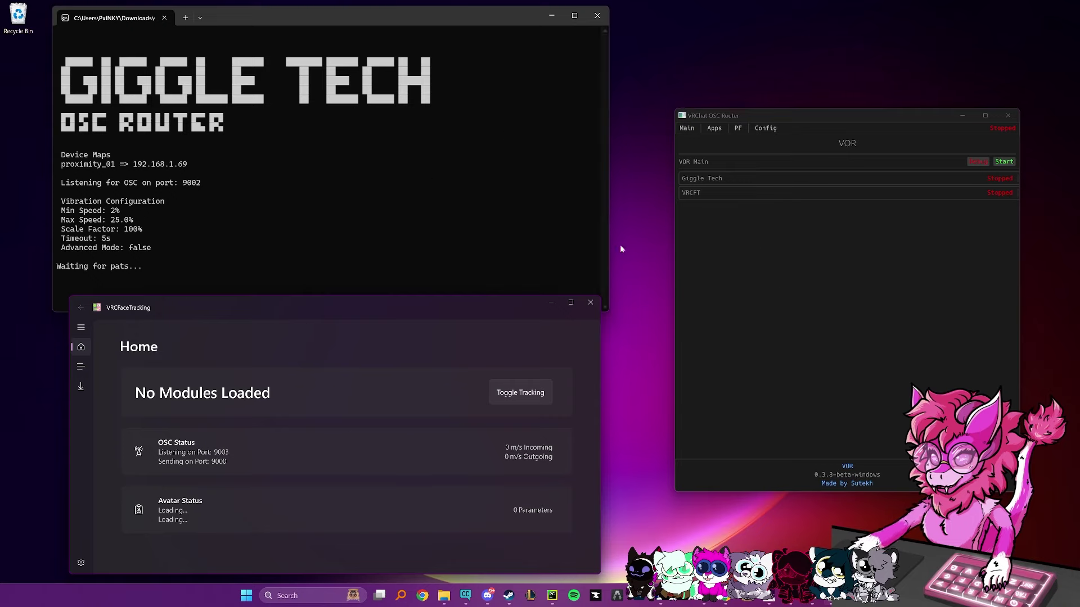
left_click(1002, 164)
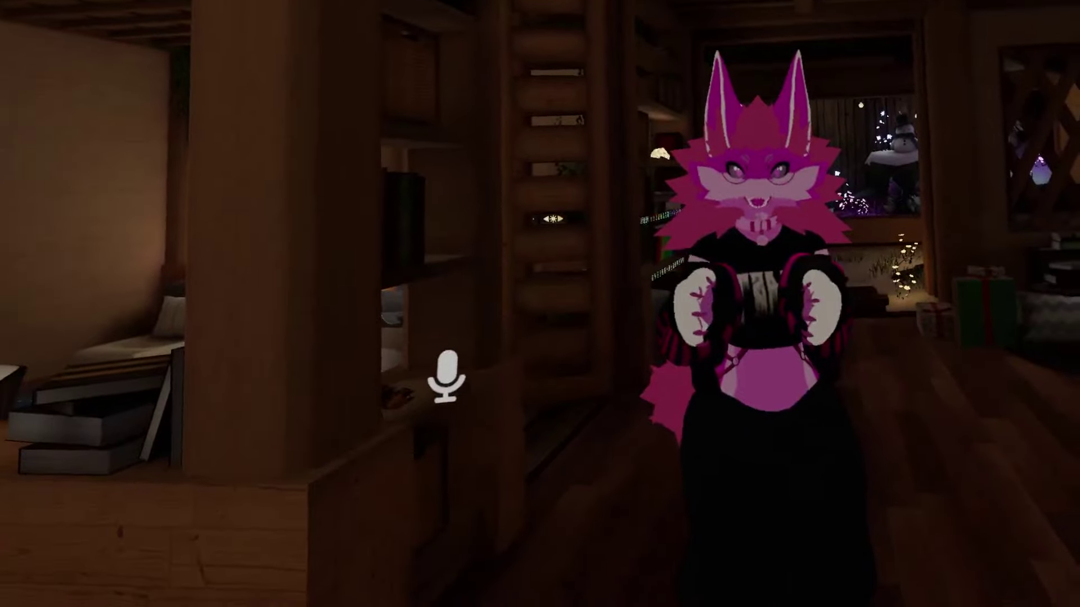
Turn OSC off under Options > OSC in the Action Menu, then return to the expressions menu
key("r")
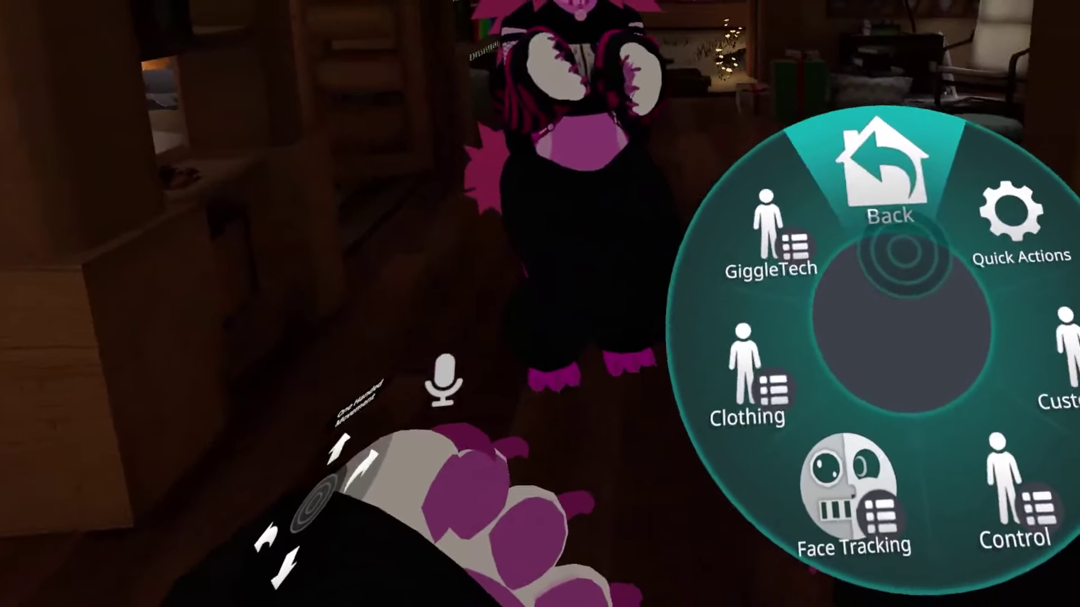
left_click(903, 253)
left_click(902, 247)
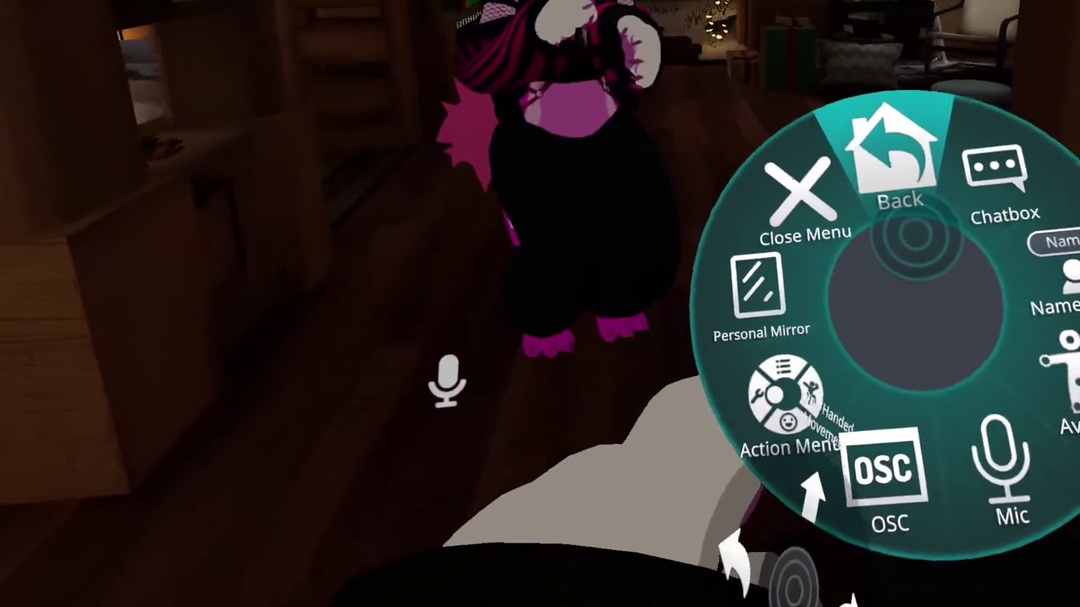
left_click(888, 315)
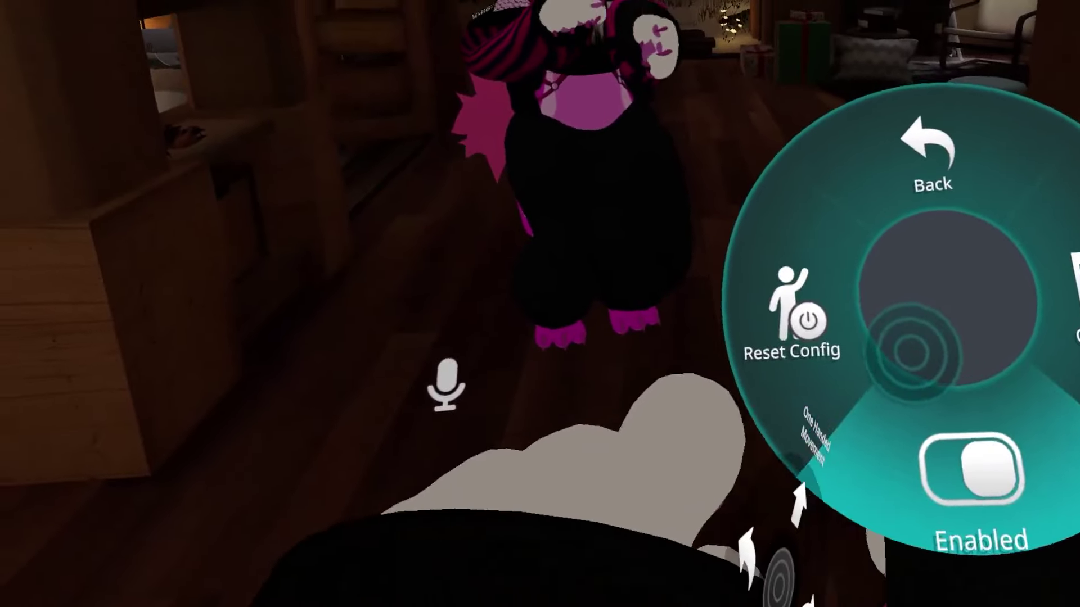
left_click(931, 163)
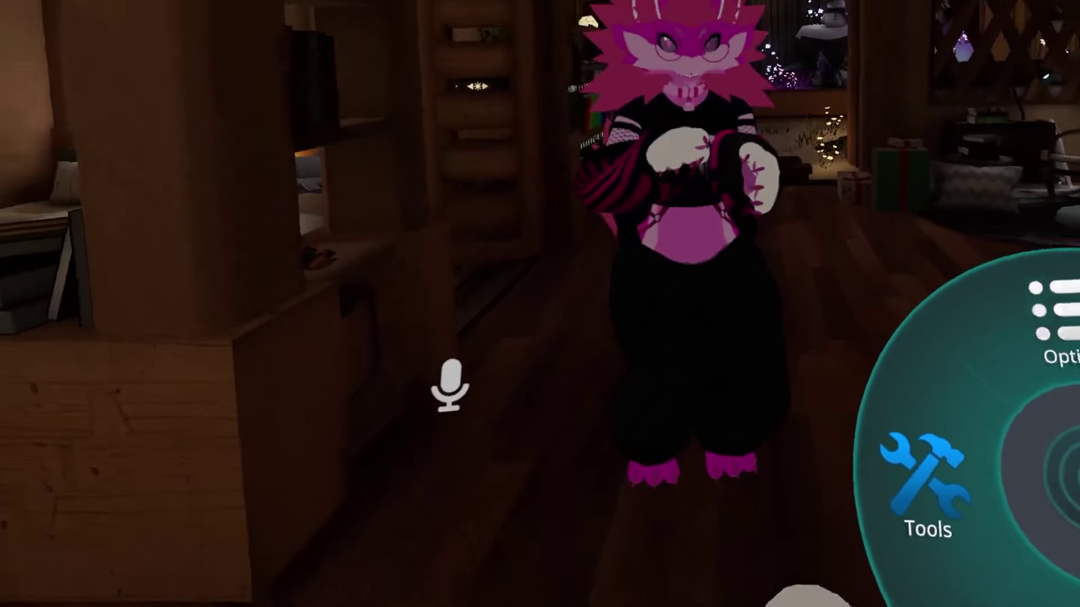
left_click(1056, 320)
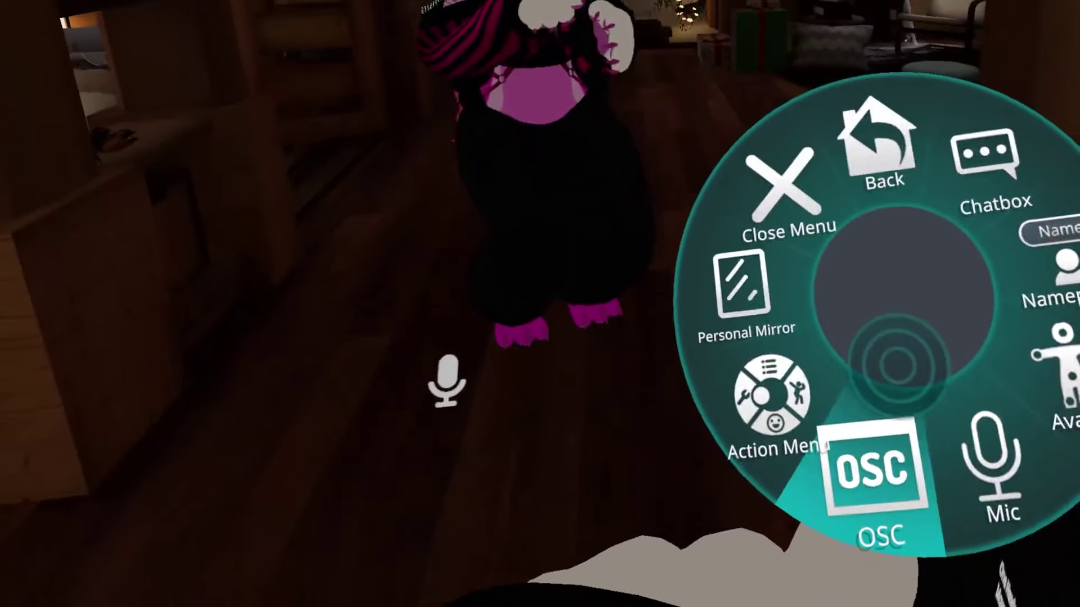
left_click(874, 478)
left_click(900, 449)
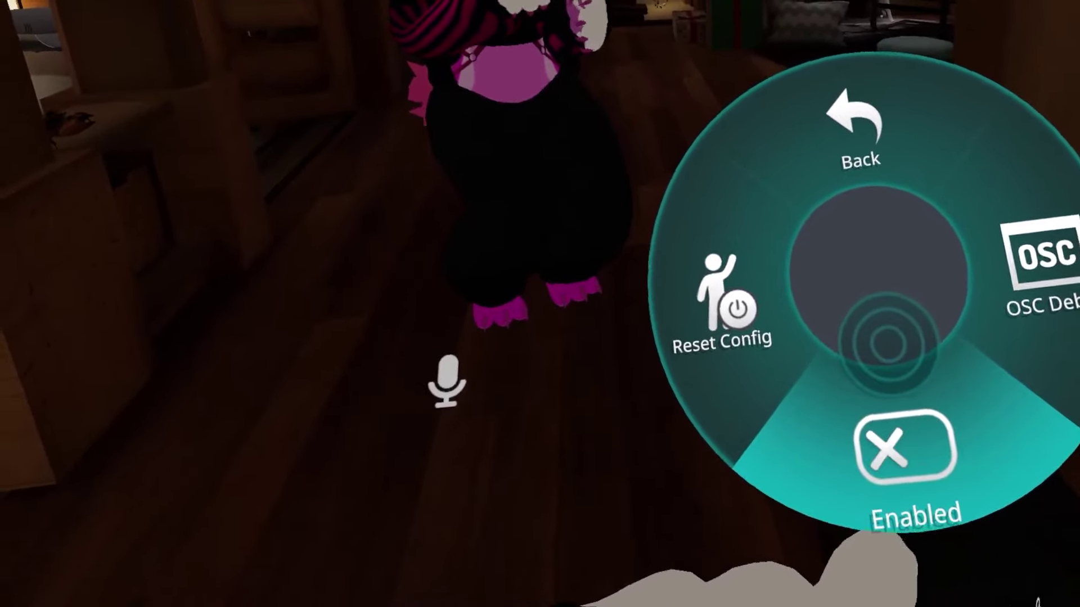
left_click(858, 129)
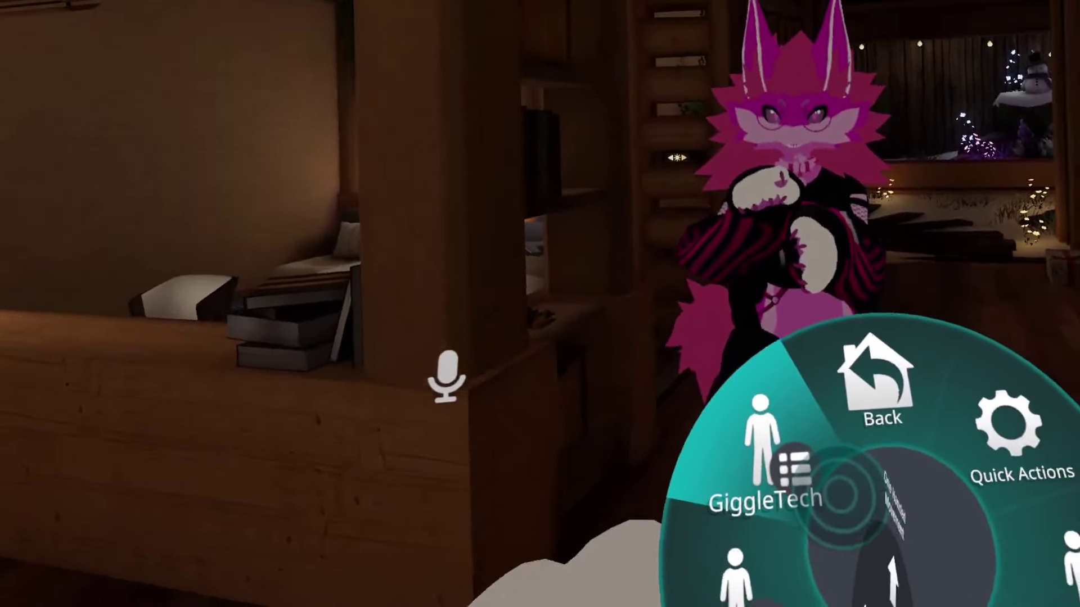
Enable GiggleTech haptics, raise Max Speed to 100%, then lower it back to 11%
left_click(860, 363)
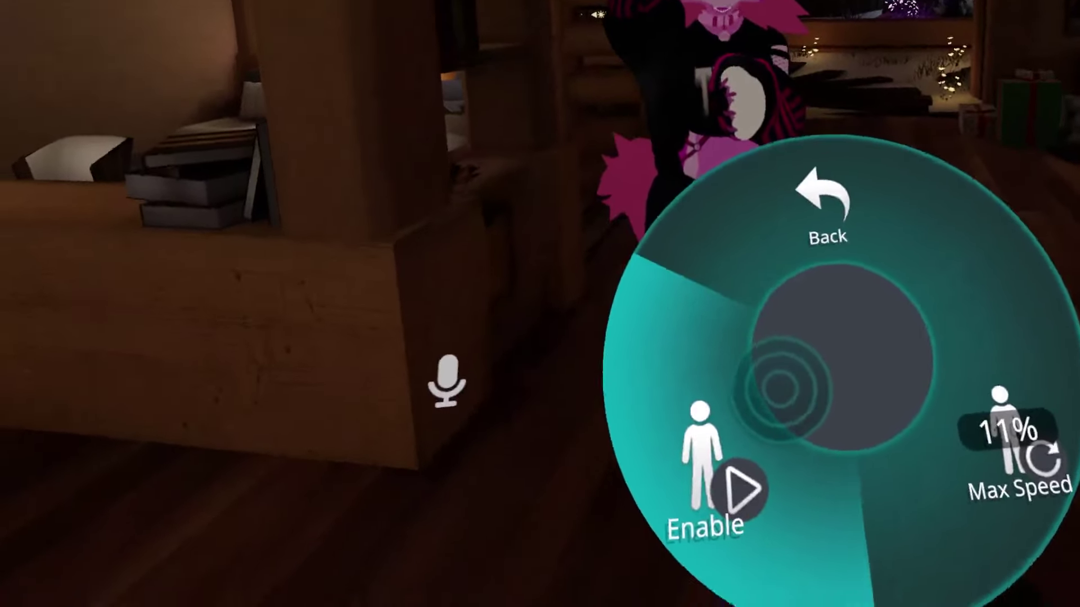
left_click(743, 388)
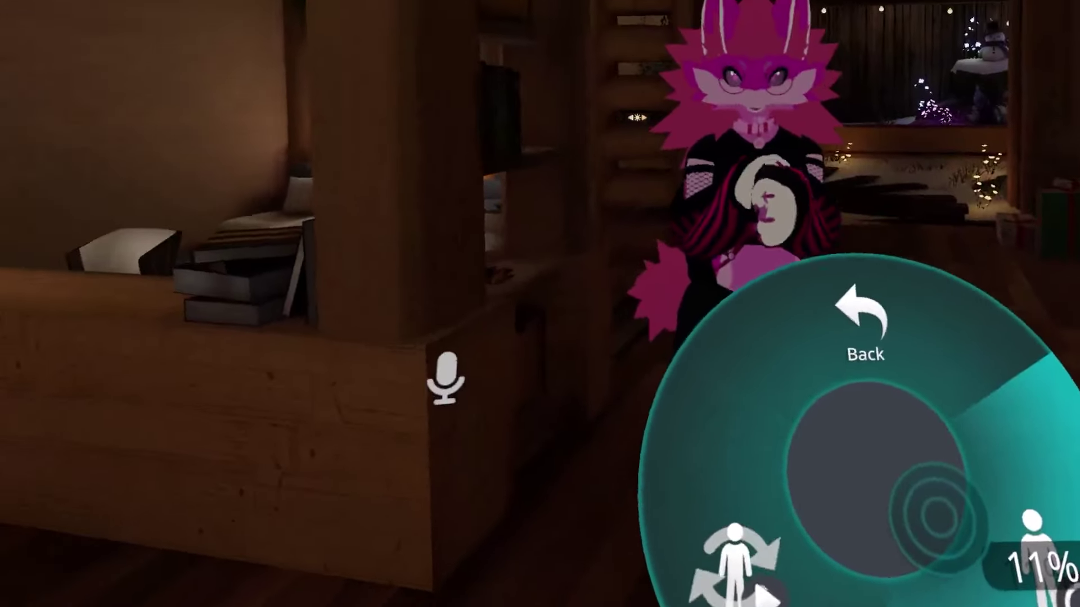
left_click(1035, 545)
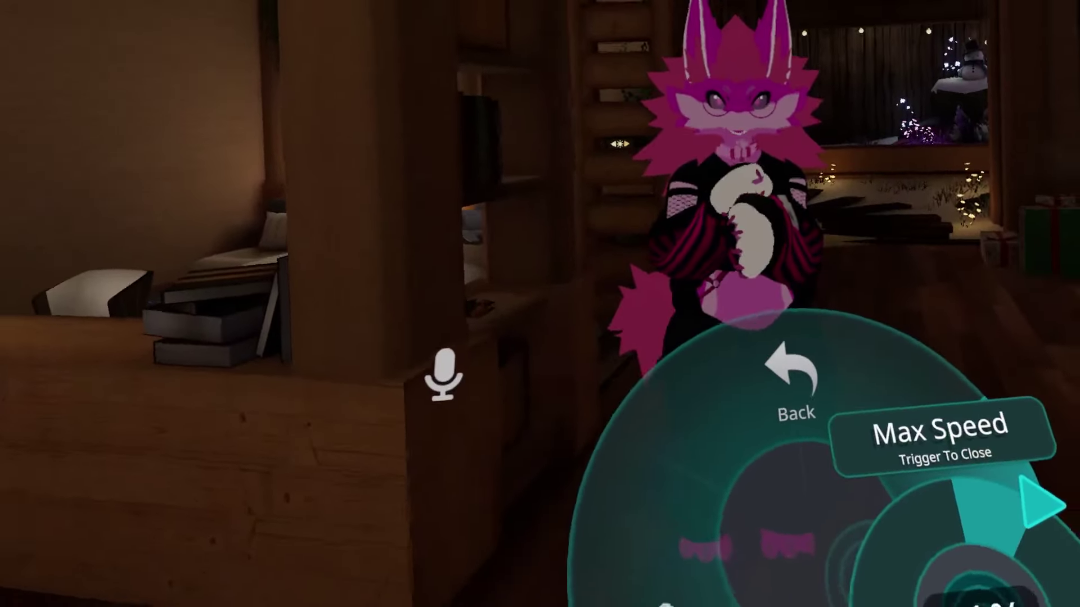
left_click_drag(1041, 501, 795, 415)
left_click(795, 415)
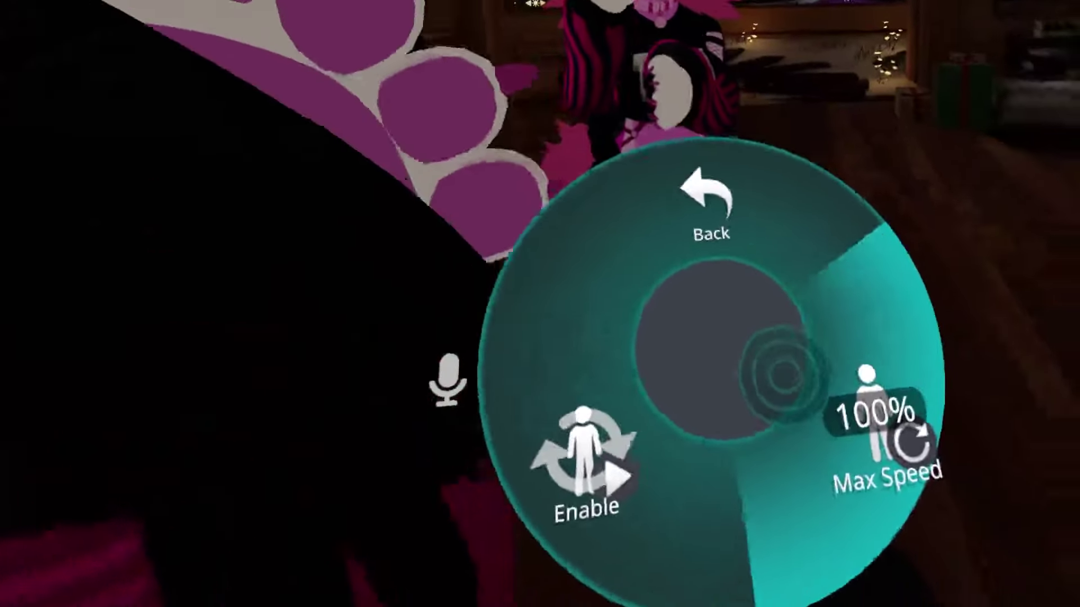
left_click(900, 360)
left_click_drag(900, 360, 855, 386)
left_click(855, 386)
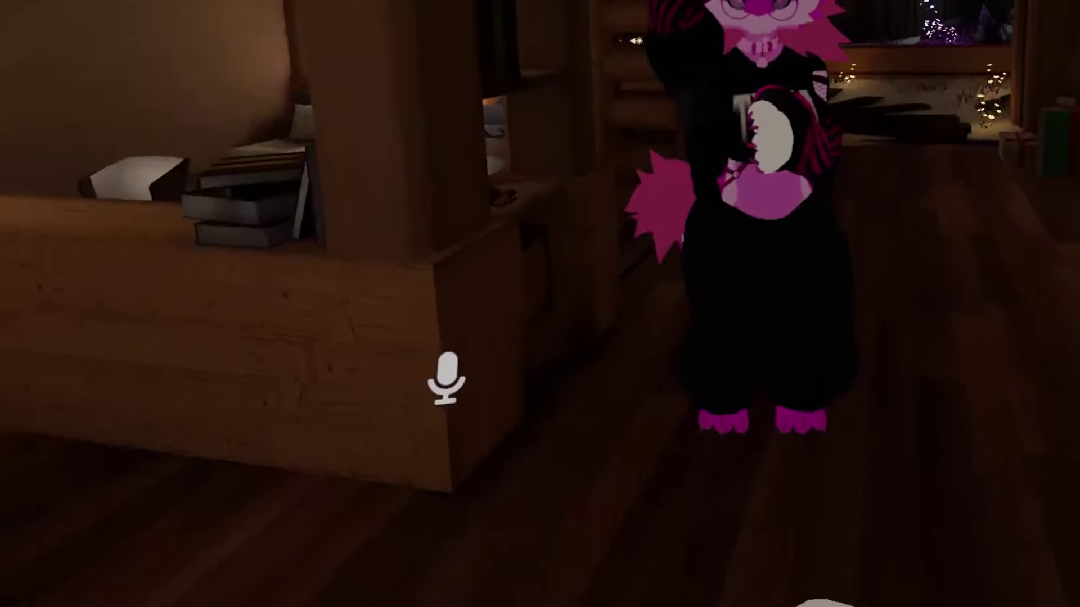